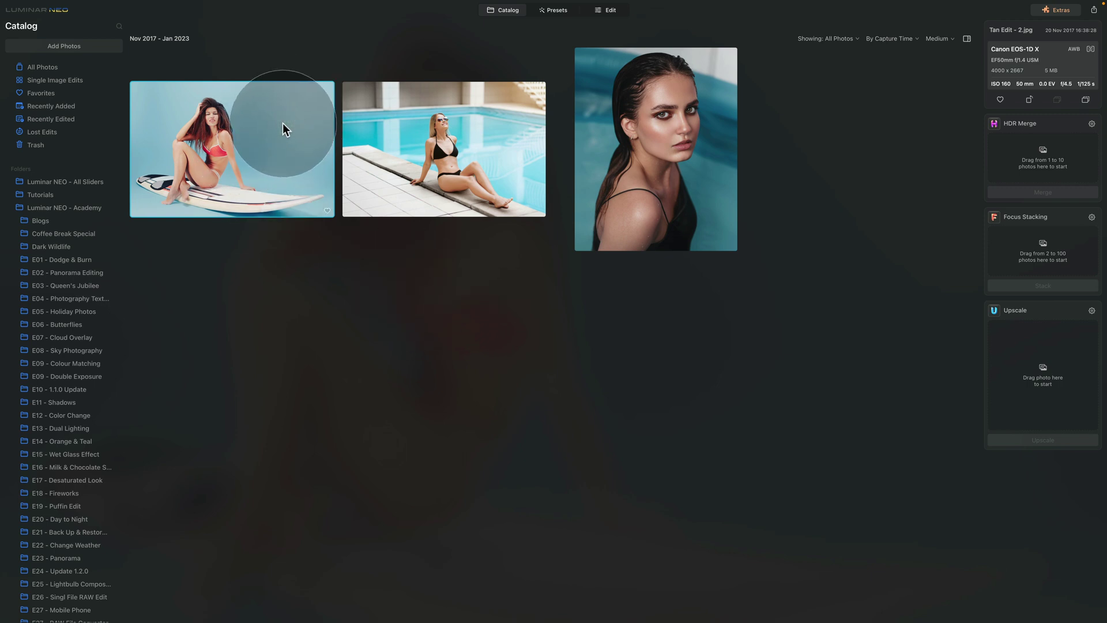
Open the surfboard photo for editing and bring up the HSL hue controls of the Color tool
{"action": "left_click", "coordinate": [605, 13]}
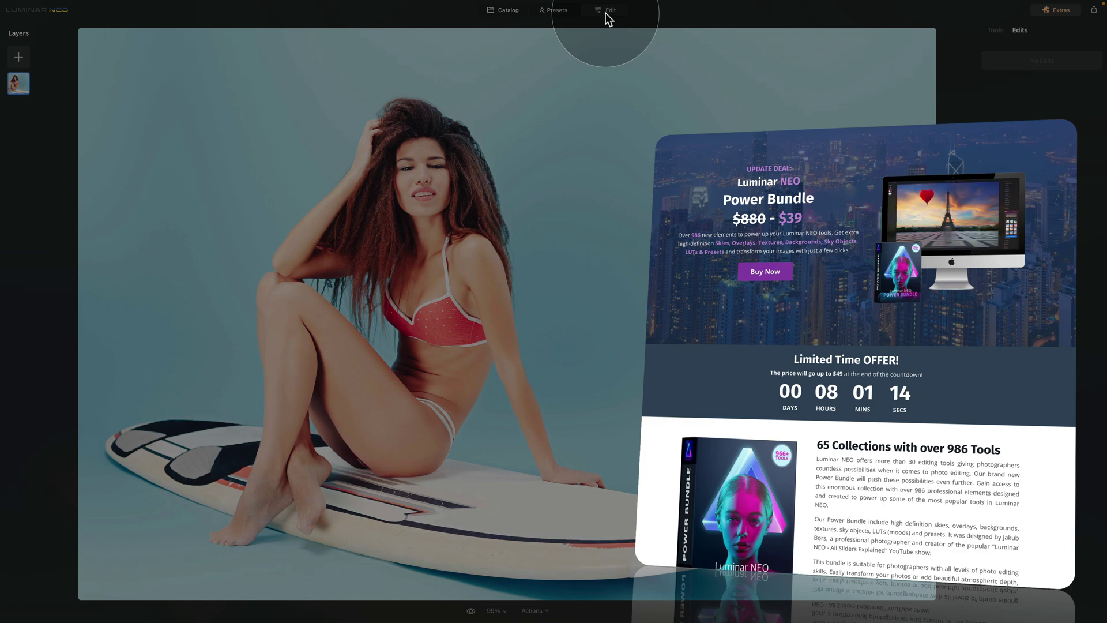
{"action": "left_click", "coordinate": [608, 18]}
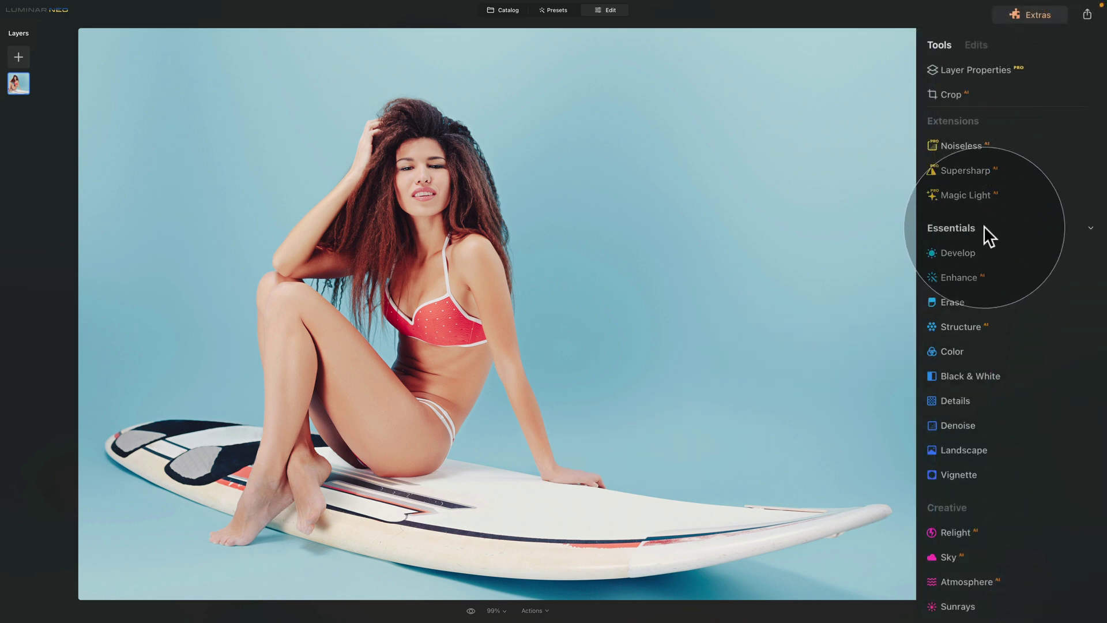
{"action": "left_click", "coordinate": [958, 352]}
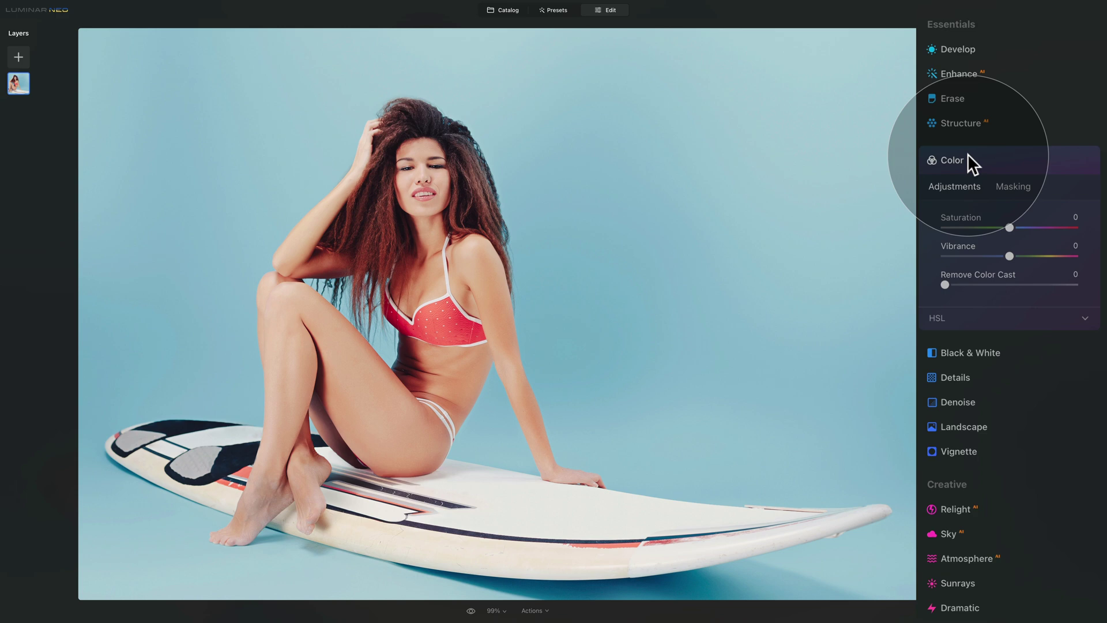
{"action": "left_click", "coordinate": [978, 318]}
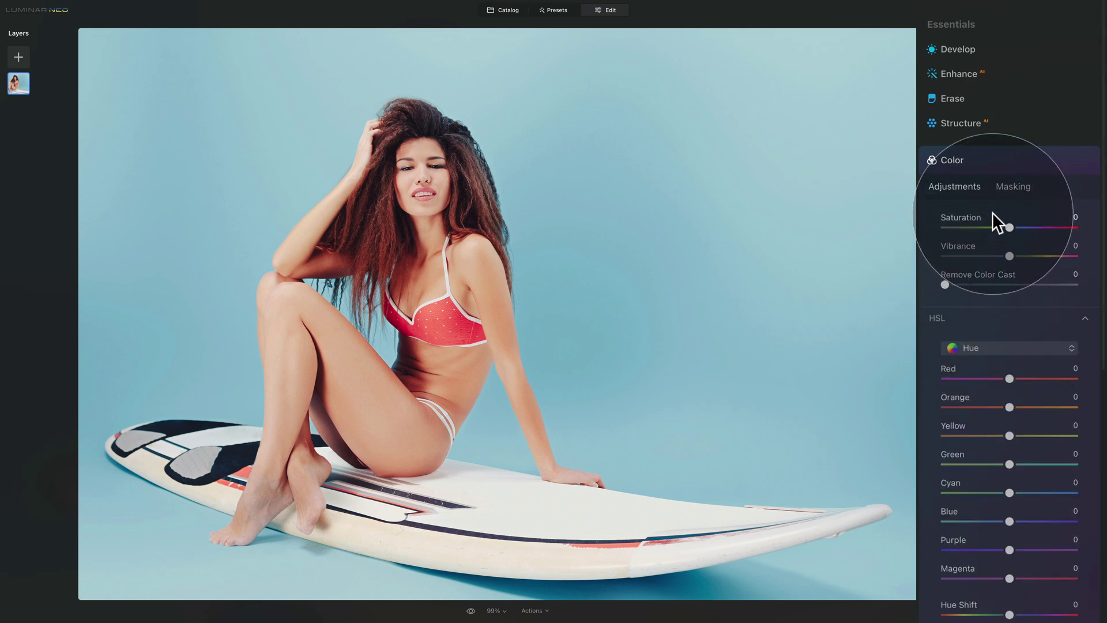
{"action": "scroll", "coordinate": [992, 221], "scroll_direction": "down", "scroll_amount": 4}
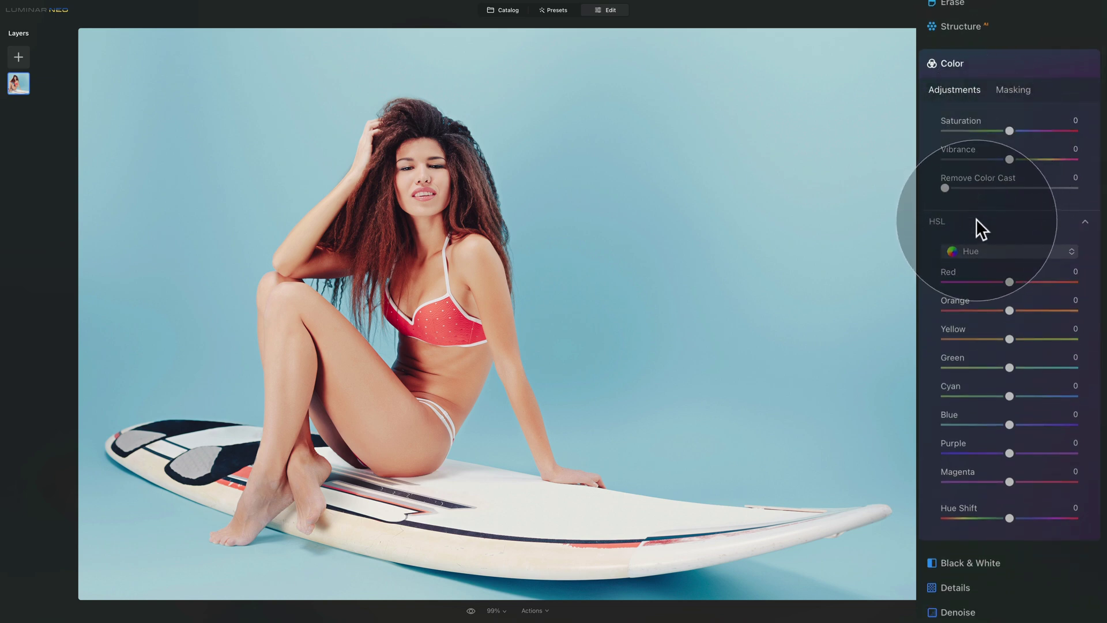
{"action": "left_click", "coordinate": [1015, 253]}
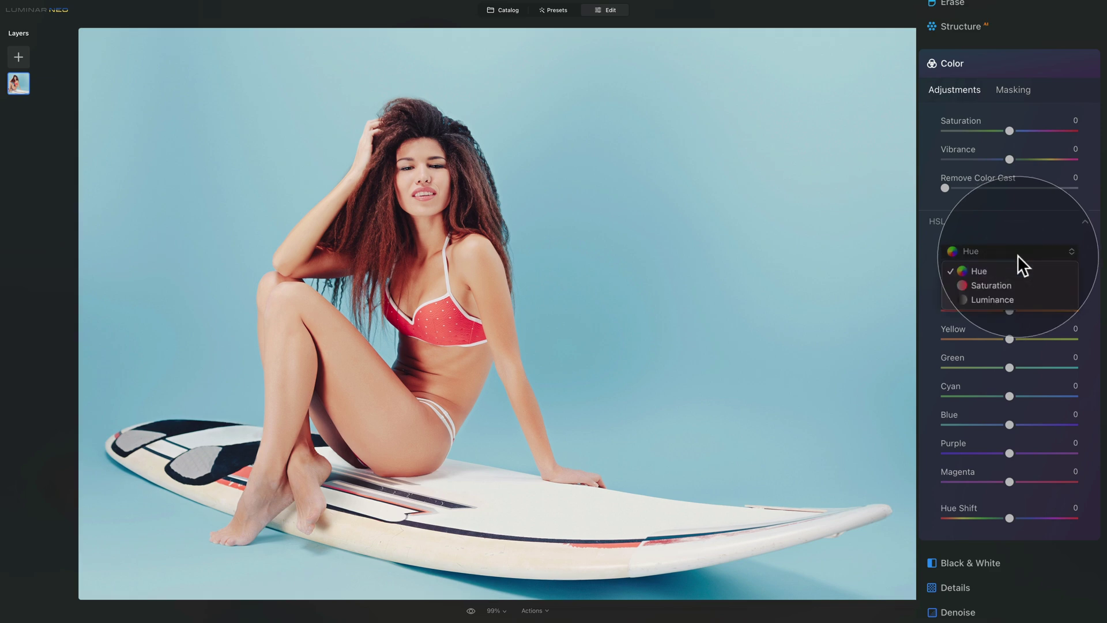
{"action": "left_click", "coordinate": [973, 234]}
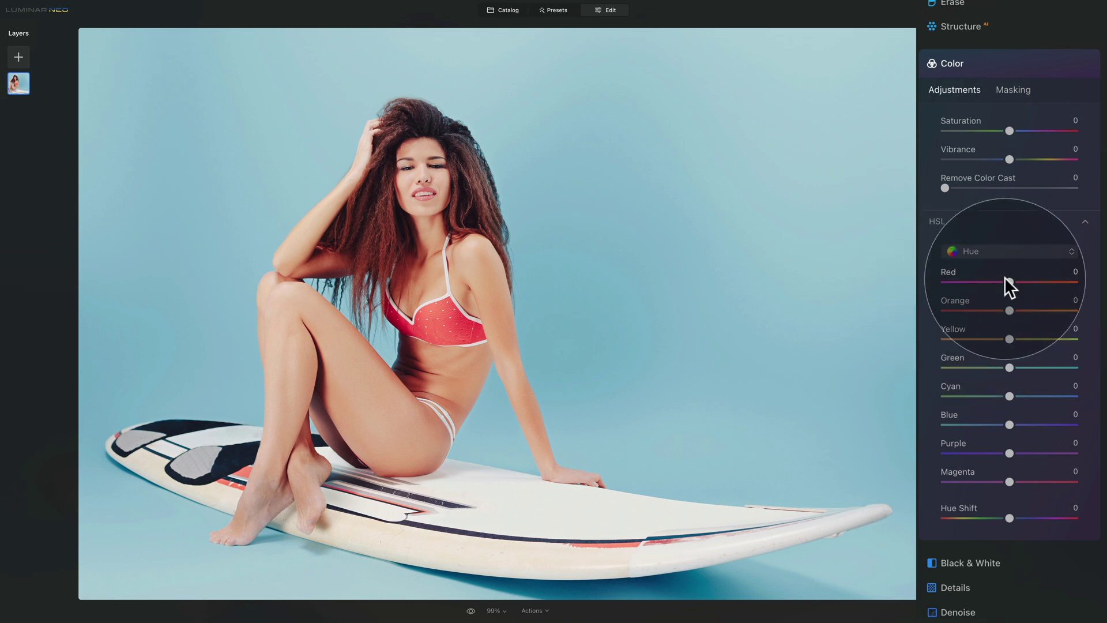
Try out HSL hue shifts on red (-11), orange (4) and yellow, resetting each one to zero
{"action": "mouse_move", "coordinate": [1009, 280]}
{"action": "left_mouse_down"}
{"action": "mouse_move", "coordinate": [1033, 286]}
{"action": "mouse_move", "coordinate": [1003, 287]}
{"action": "left_mouse_up"}
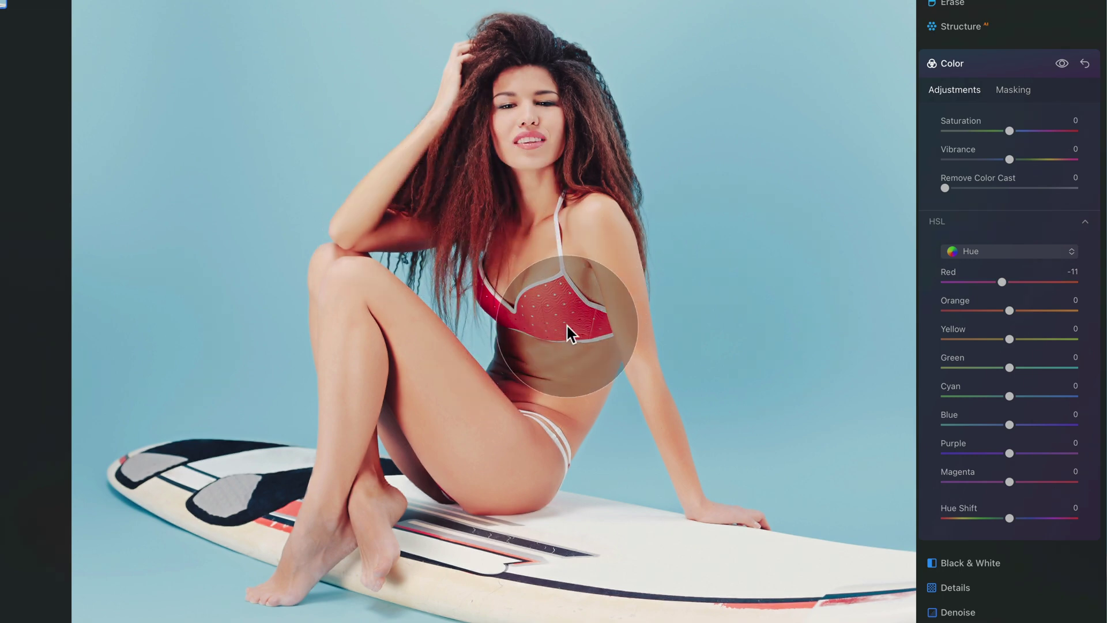
{"action": "double_click", "coordinate": [952, 273]}
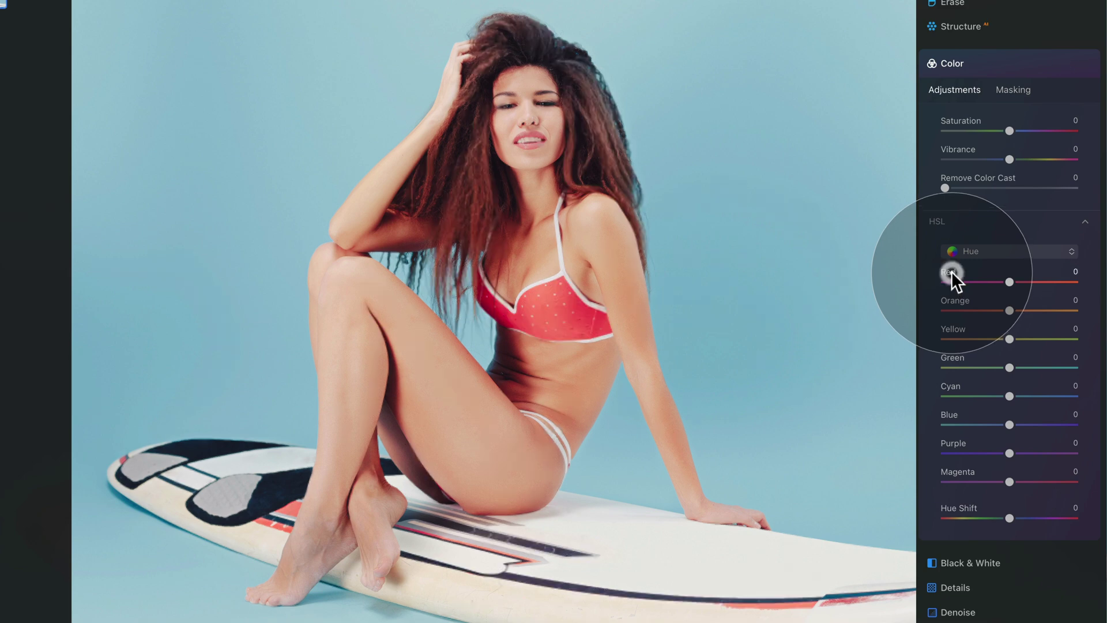
{"action": "mouse_move", "coordinate": [1009, 311]}
{"action": "left_mouse_down"}
{"action": "mouse_move", "coordinate": [984, 310]}
{"action": "mouse_move", "coordinate": [1042, 311]}
{"action": "mouse_move", "coordinate": [1012, 310]}
{"action": "left_mouse_up"}
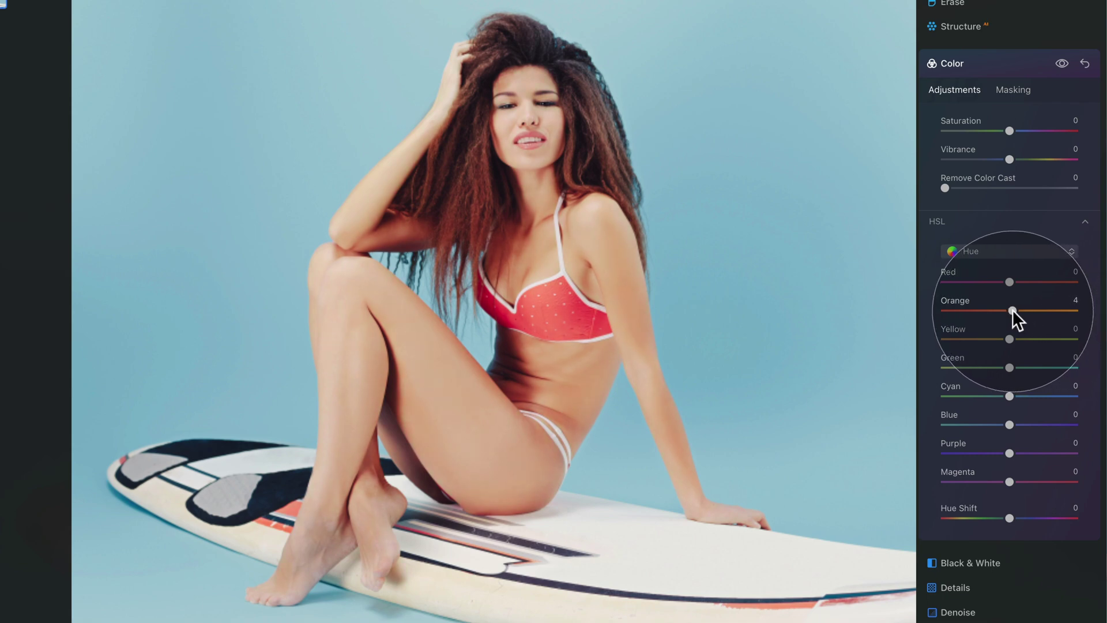
{"action": "double_click", "coordinate": [952, 299]}
{"action": "left_click_drag", "start_coordinate": [1008, 339], "coordinate": [1063, 344]}
{"action": "double_click", "coordinate": [962, 333]}
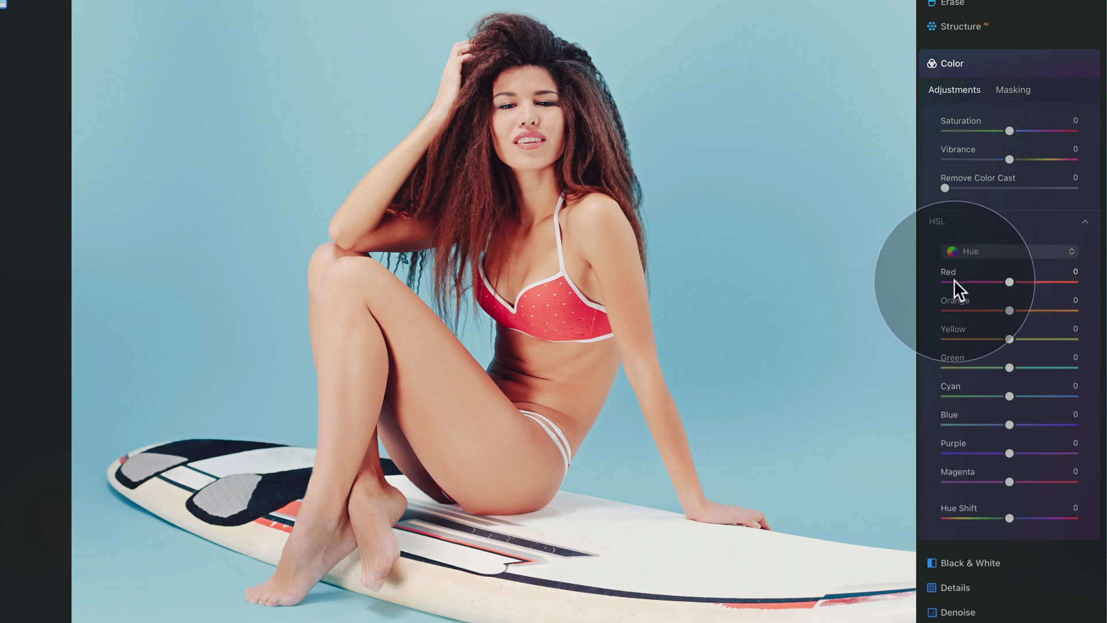
Set the HSL hue to 14 for red, -9 for orange and -9 for yellow, and compare with the original
{"action": "left_click_drag", "start_coordinate": [1011, 280], "coordinate": [1019, 281]}
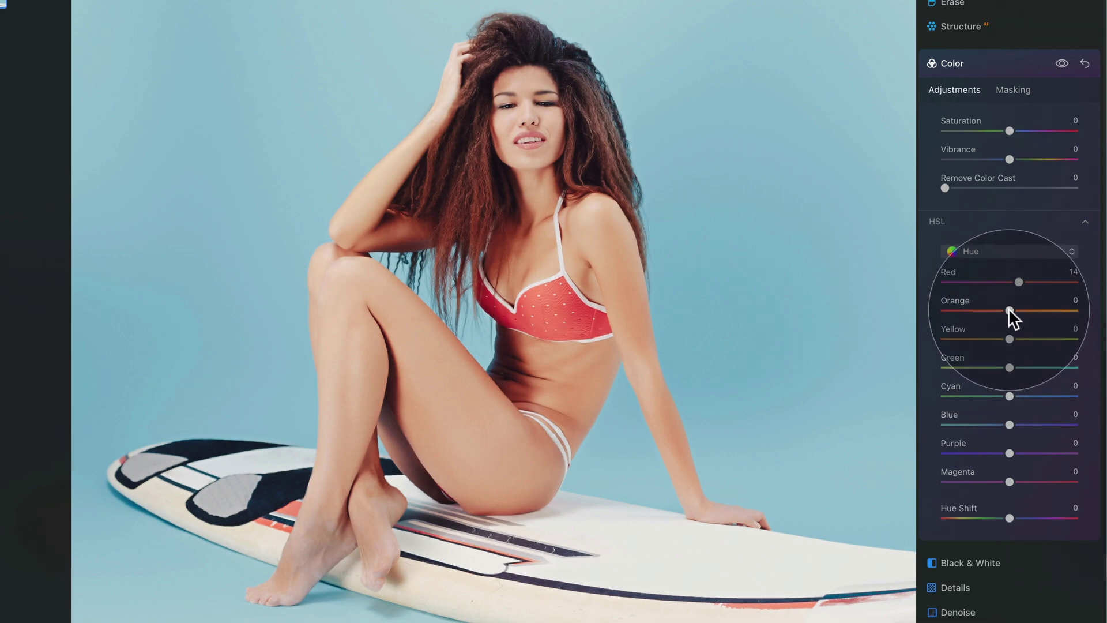
{"action": "left_click_drag", "start_coordinate": [1009, 310], "coordinate": [1026, 310]}
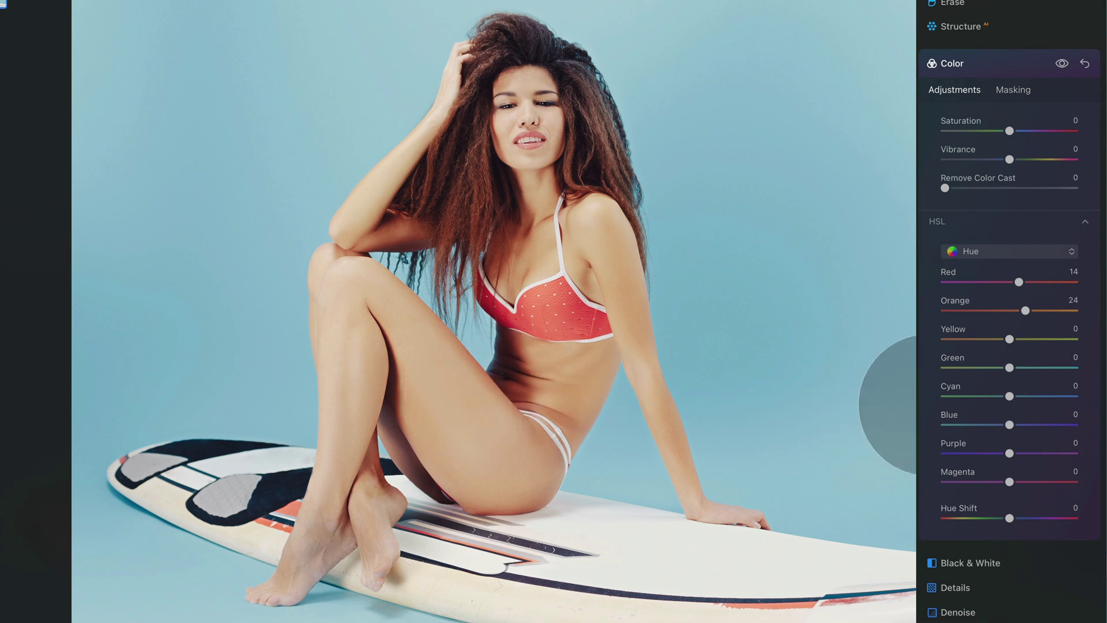
{"action": "left_click_drag", "start_coordinate": [1025, 310], "coordinate": [972, 311]}
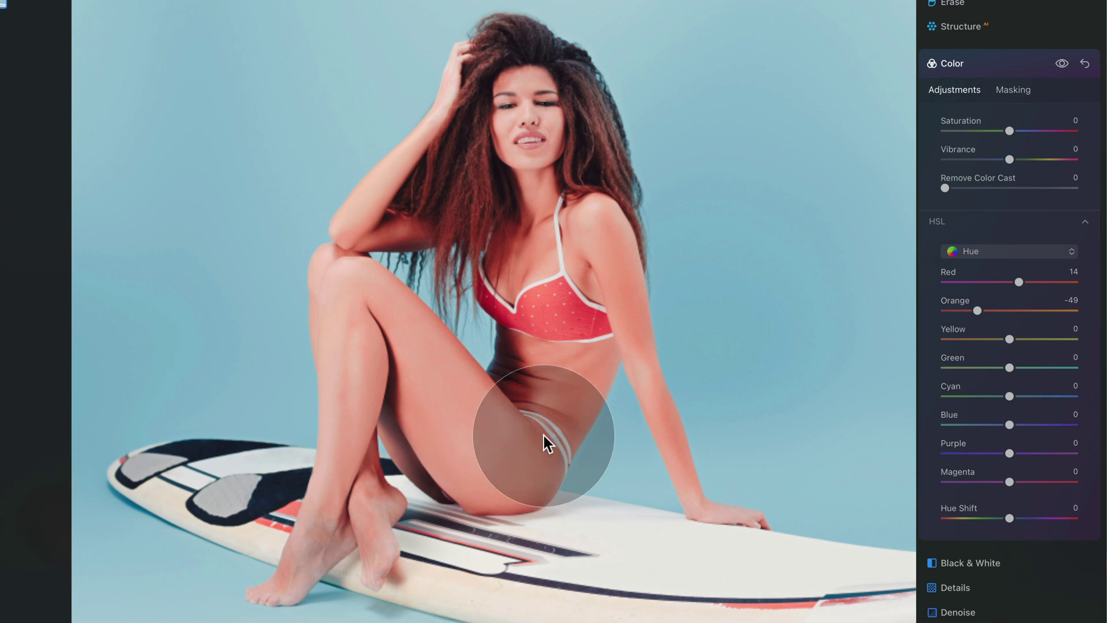
{"action": "left_click_drag", "start_coordinate": [979, 310], "coordinate": [1006, 310]}
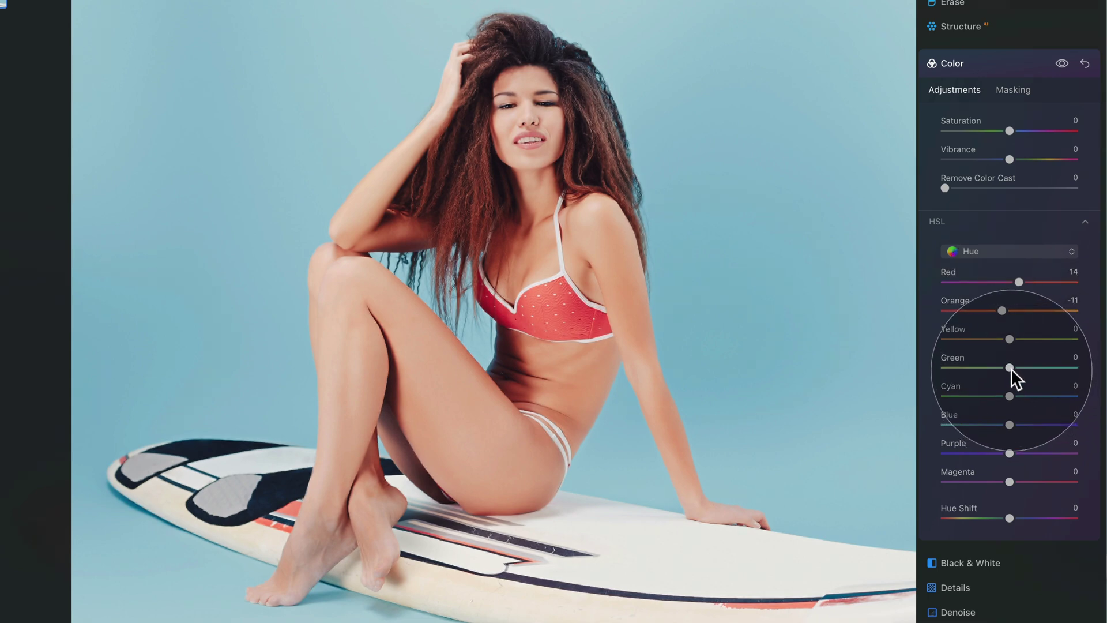
{"action": "left_click_drag", "start_coordinate": [1009, 336], "coordinate": [1004, 311]}
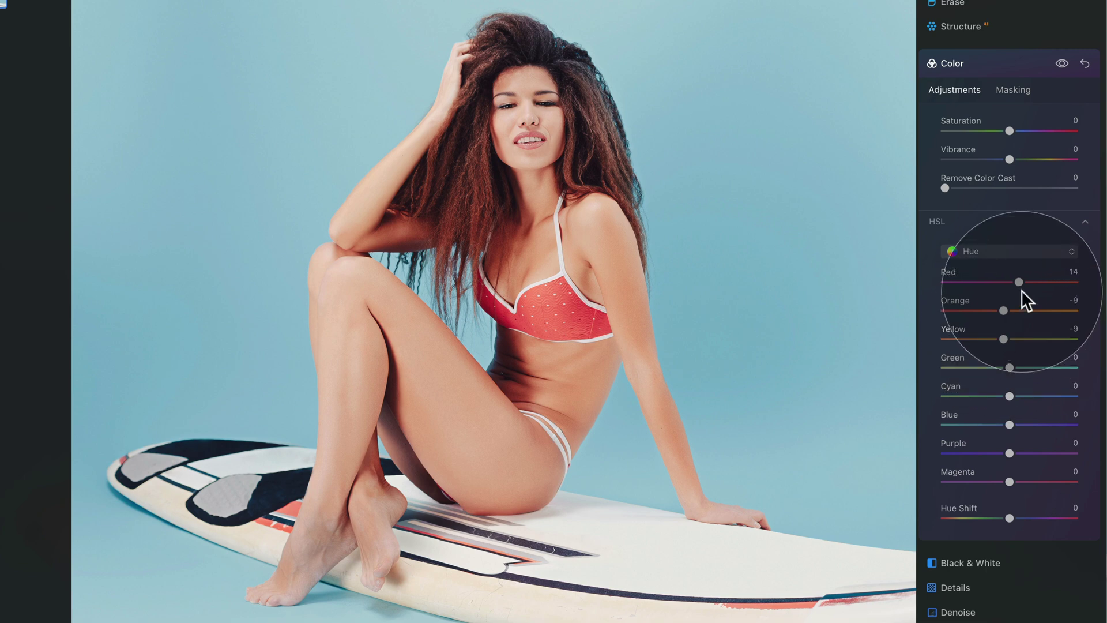
{"action": "left_click", "coordinate": [1063, 62]}
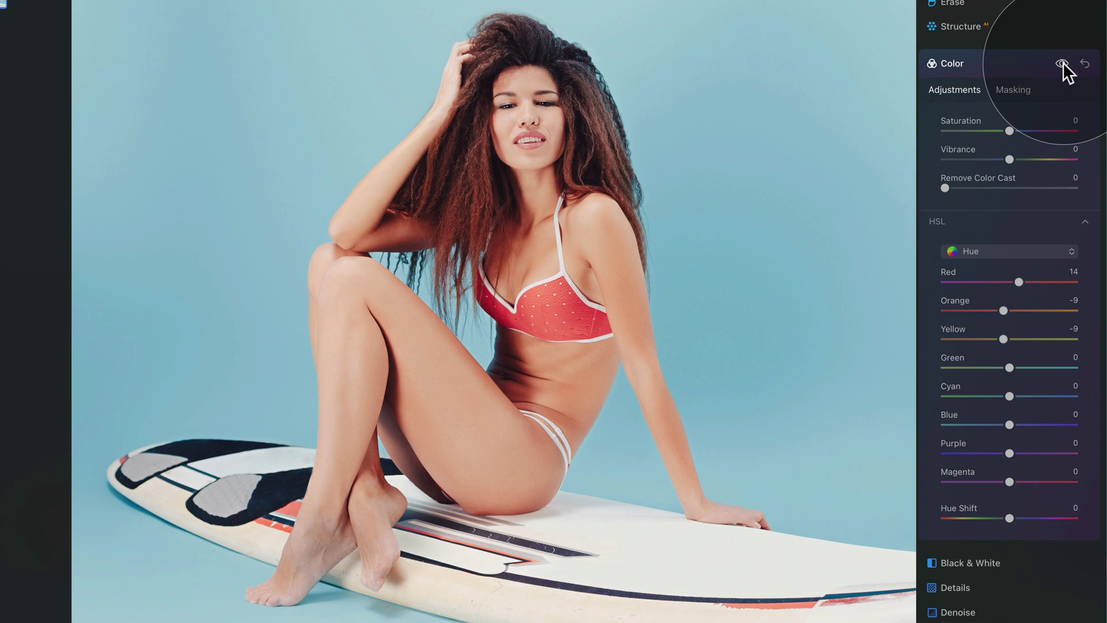
Set the HSL saturation to 12 for red, 18 for orange and 11 for yellow
{"action": "left_click", "coordinate": [1018, 249]}
{"action": "left_click", "coordinate": [1007, 285]}
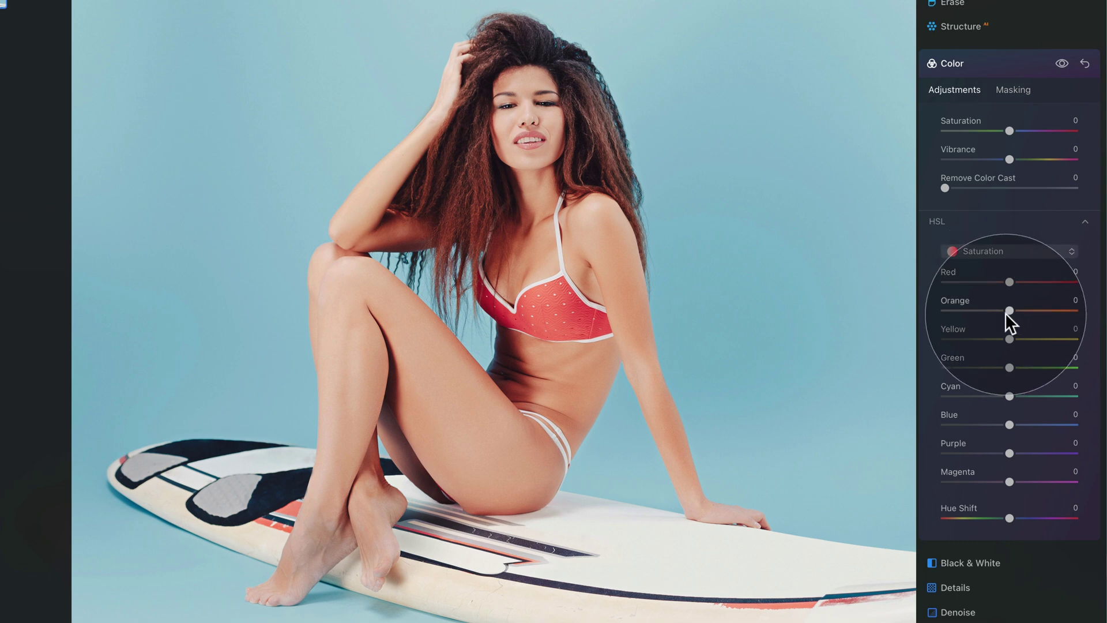
{"action": "left_click_drag", "start_coordinate": [1007, 309], "coordinate": [1021, 310]}
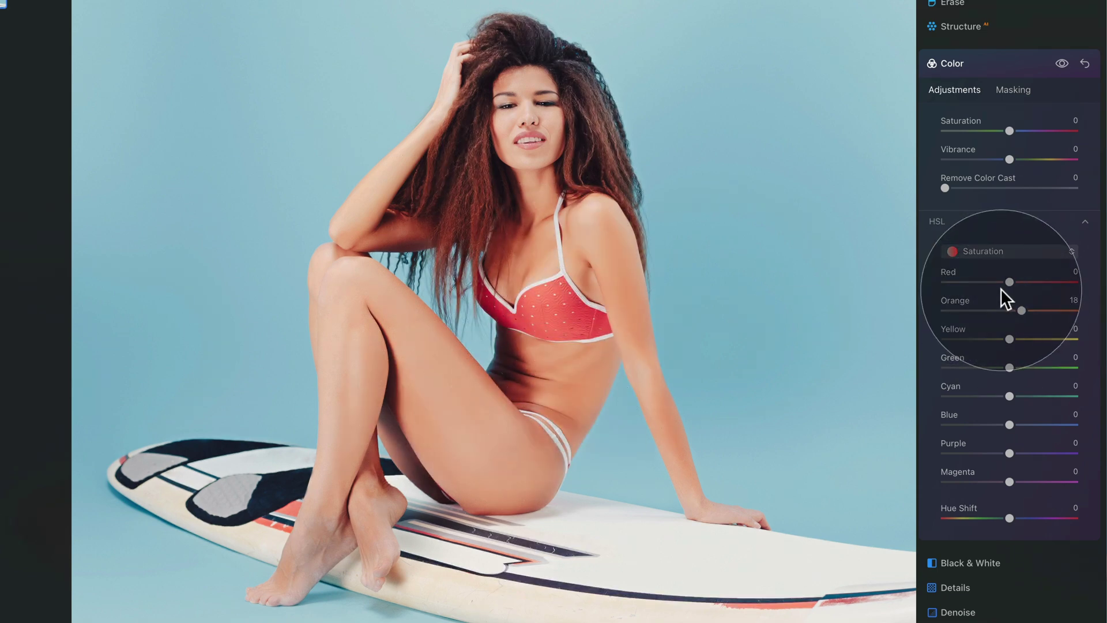
{"action": "left_click_drag", "start_coordinate": [1025, 308], "coordinate": [1020, 307]}
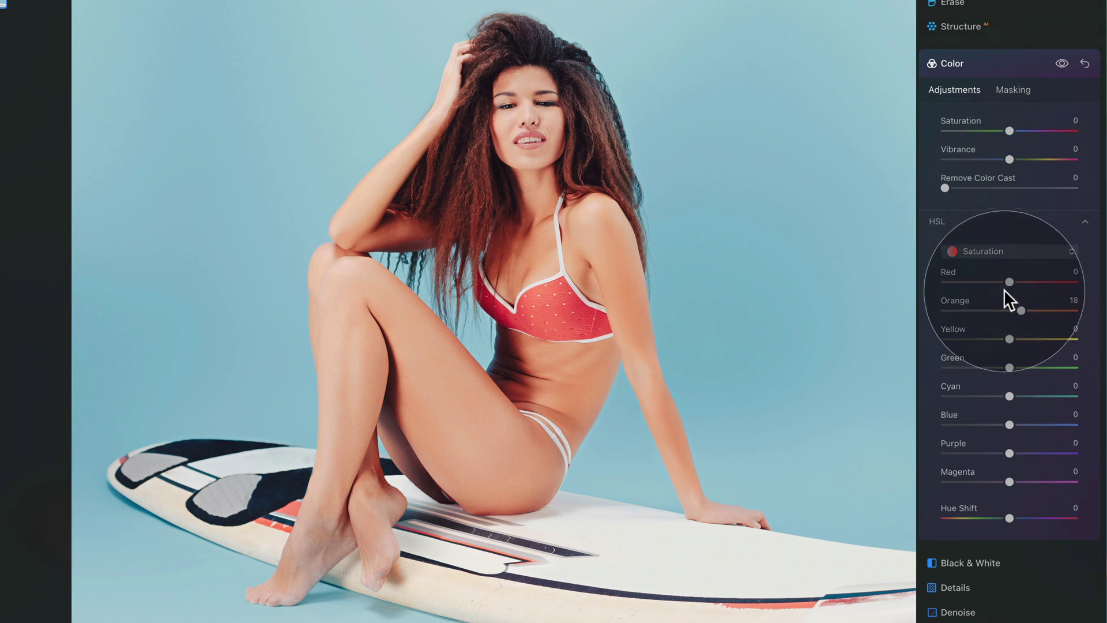
{"action": "left_click_drag", "start_coordinate": [1010, 280], "coordinate": [1014, 287]}
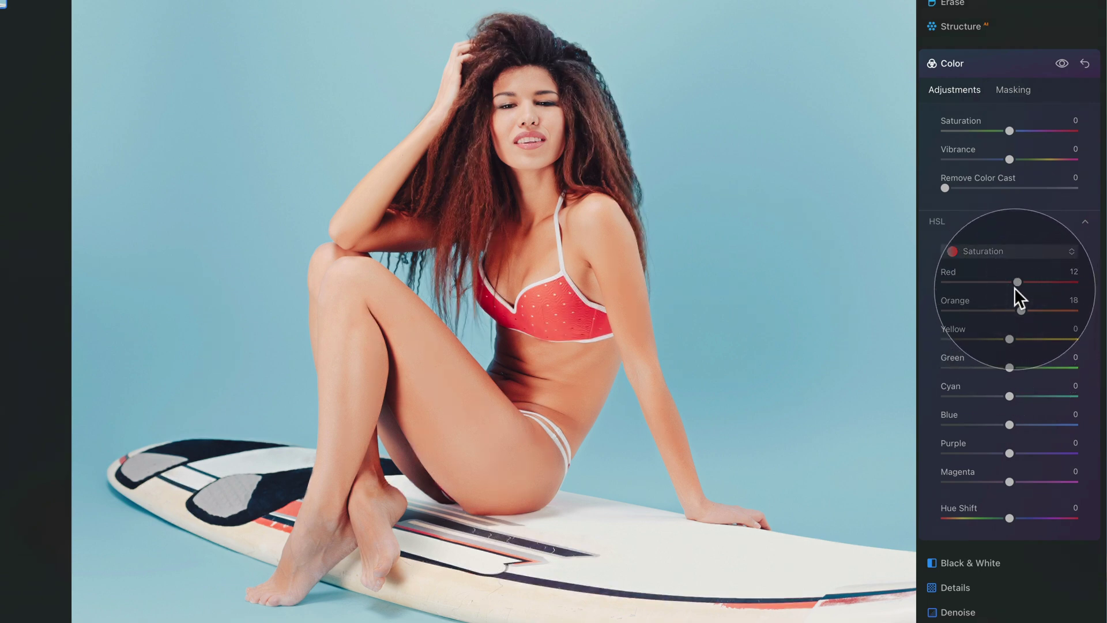
{"action": "left_click_drag", "start_coordinate": [1011, 335], "coordinate": [1017, 341]}
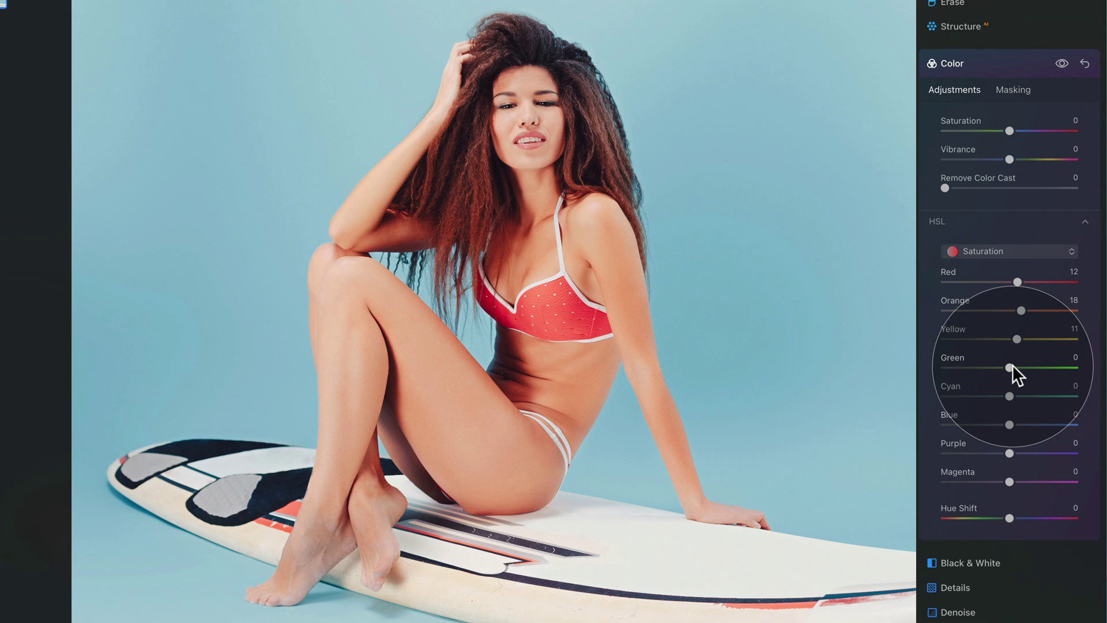
Set the HSL luminance to -14 for red, -16 for orange and -15 for yellow, and compare before and after
{"action": "left_click", "coordinate": [1019, 254]}
{"action": "left_click", "coordinate": [1023, 299]}
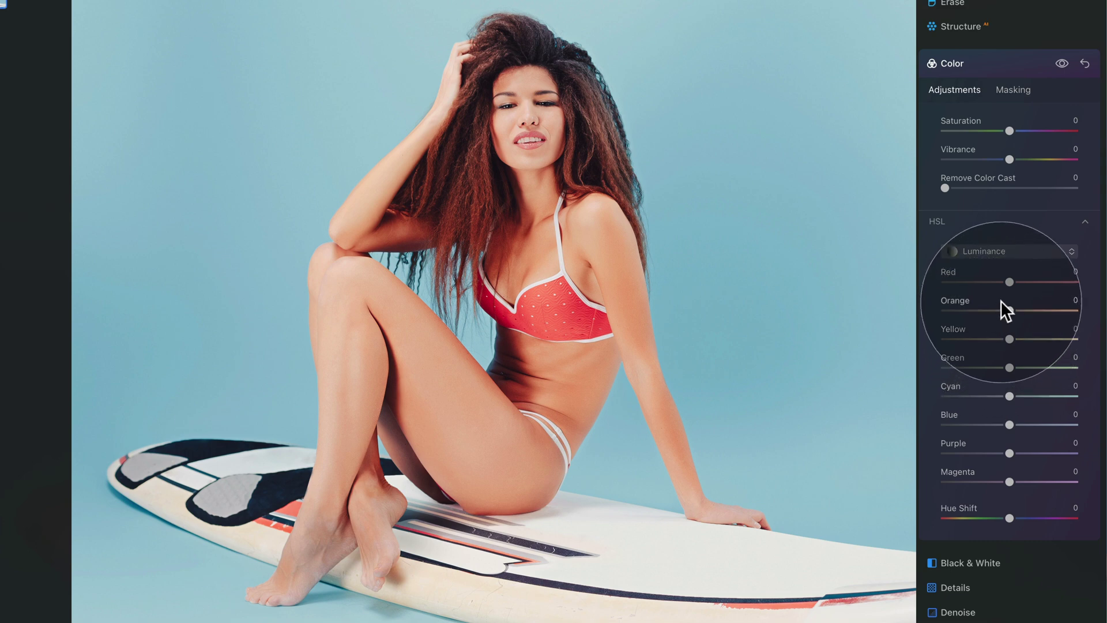
{"action": "left_click_drag", "start_coordinate": [1009, 280], "coordinate": [999, 339]}
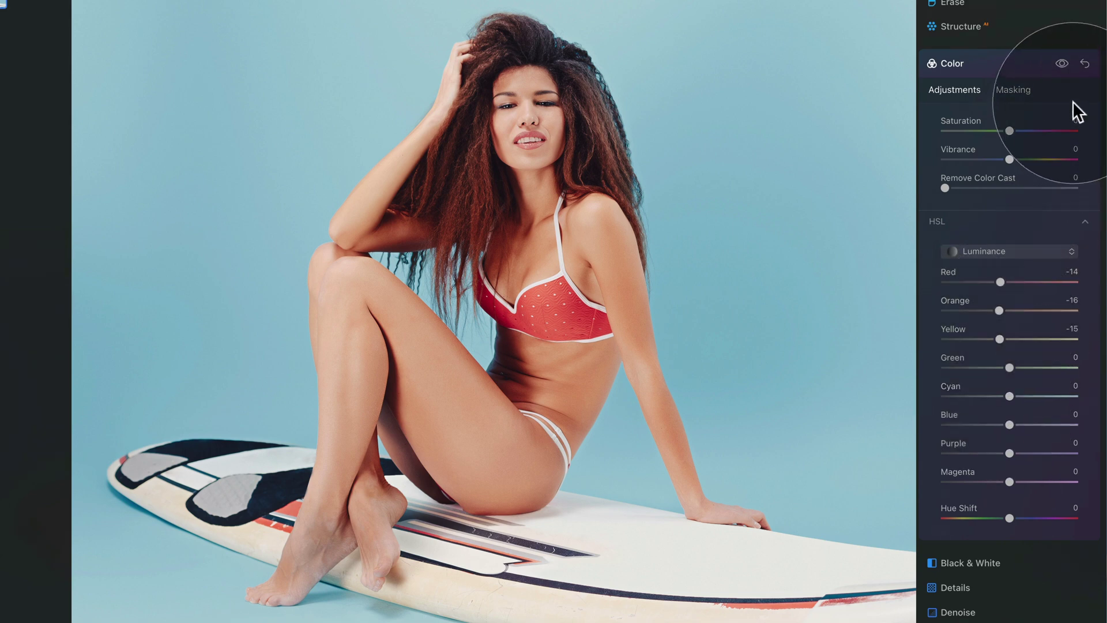
{"action": "left_click", "coordinate": [1064, 63]}
{"action": "left_click", "coordinate": [1064, 63]}
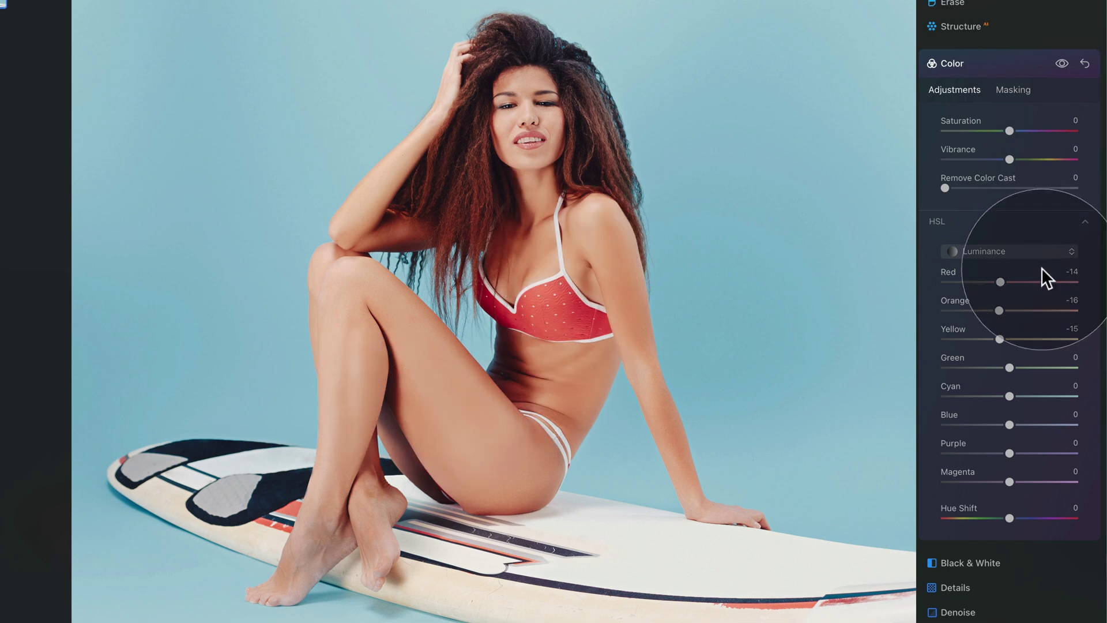
{"action": "left_click", "coordinate": [1030, 251]}
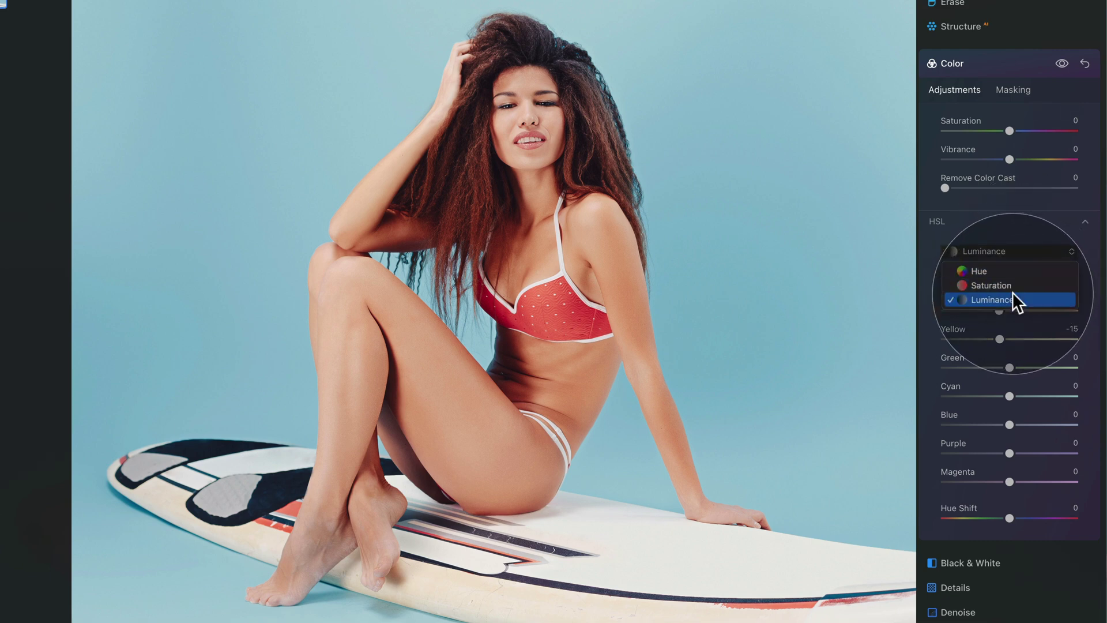
{"action": "left_click", "coordinate": [1073, 294]}
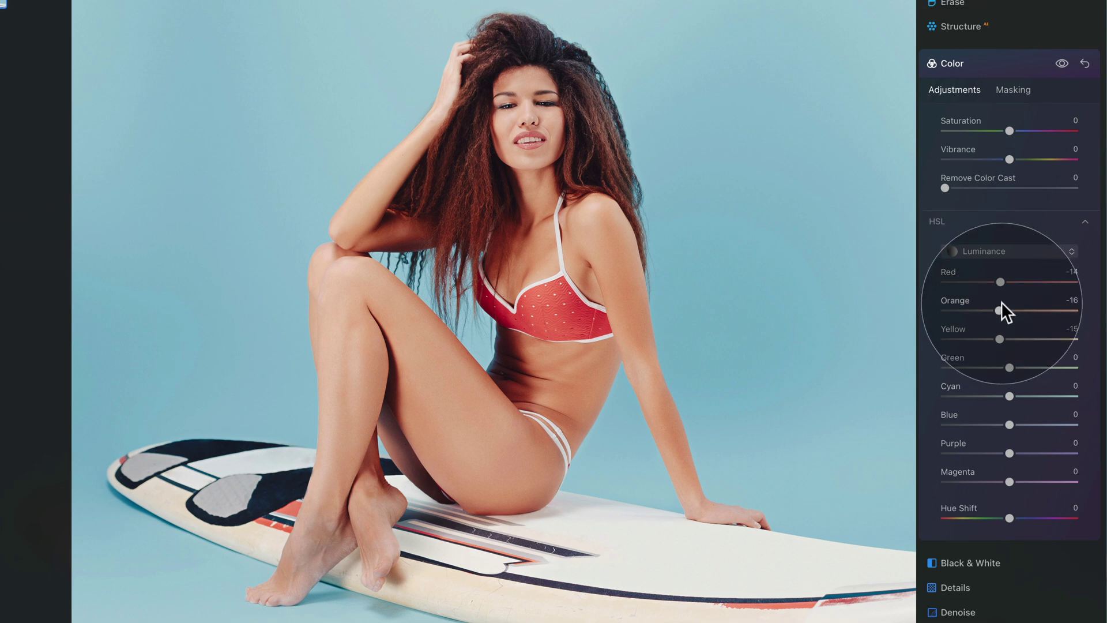
Close the Color tool and warm the photo in Develop by setting the white balance temperature to 3
{"action": "left_click", "coordinate": [972, 218]}
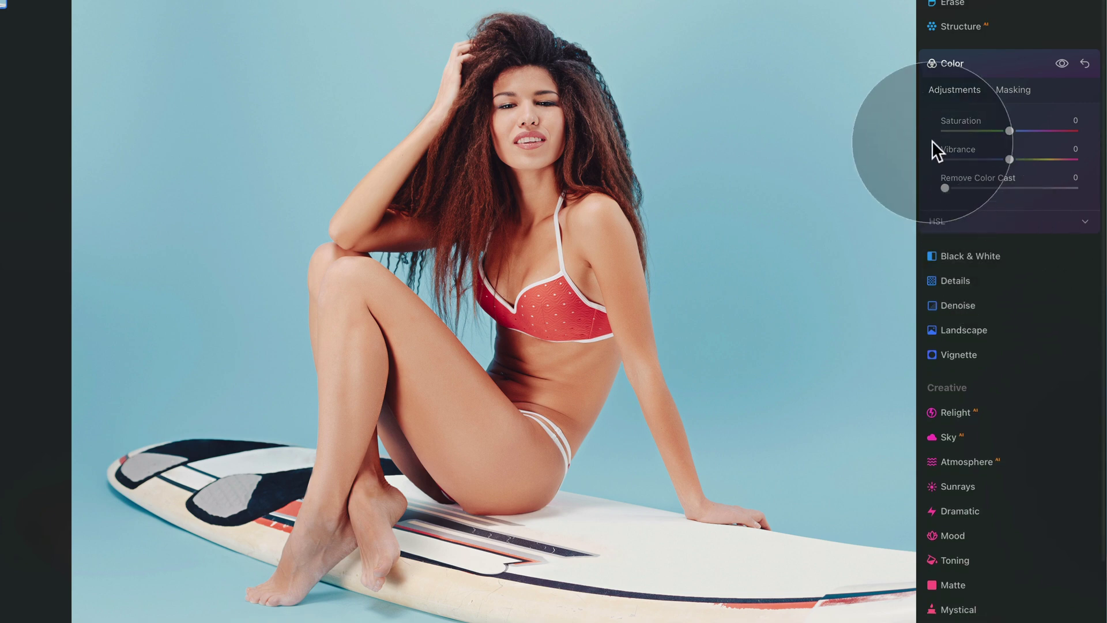
{"action": "left_click", "coordinate": [958, 59]}
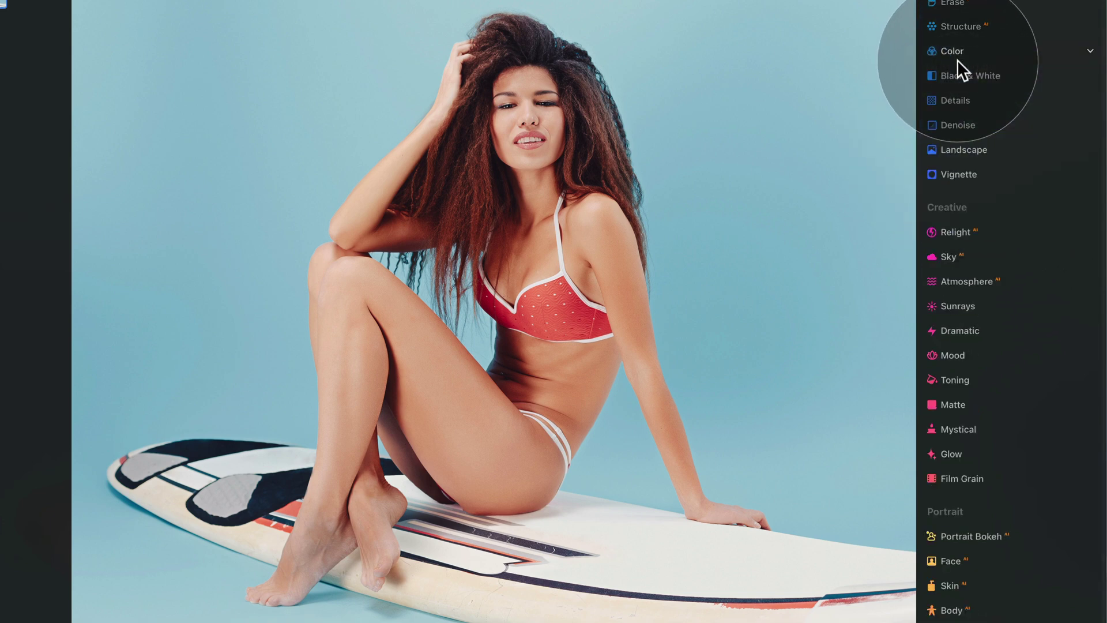
{"action": "scroll", "coordinate": [957, 60], "scroll_direction": "up", "scroll_amount": 3}
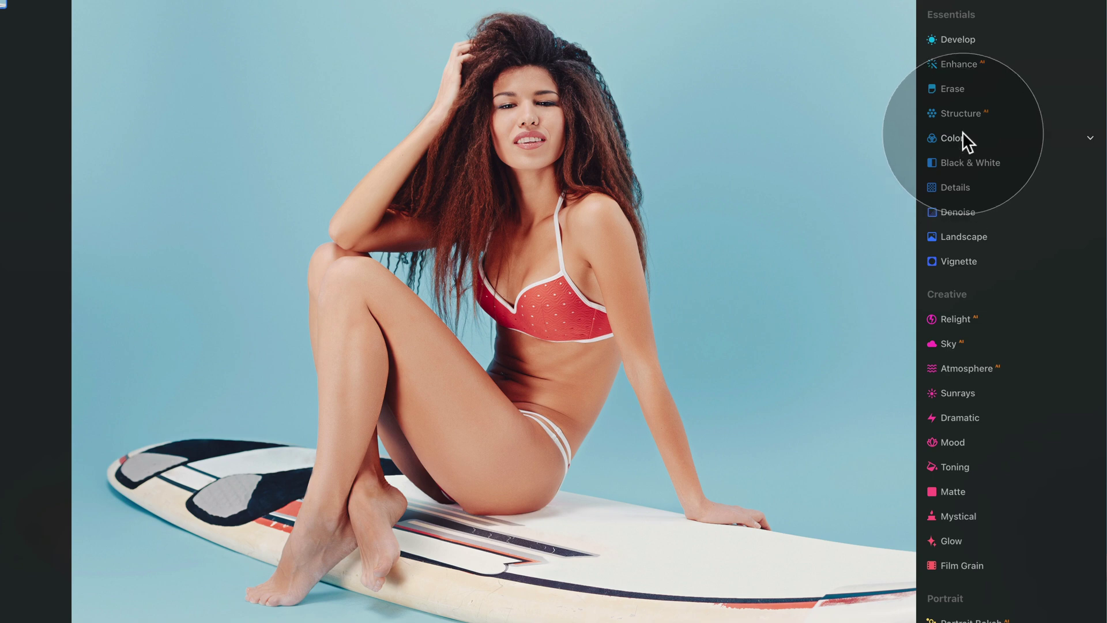
{"action": "left_click", "coordinate": [975, 37]}
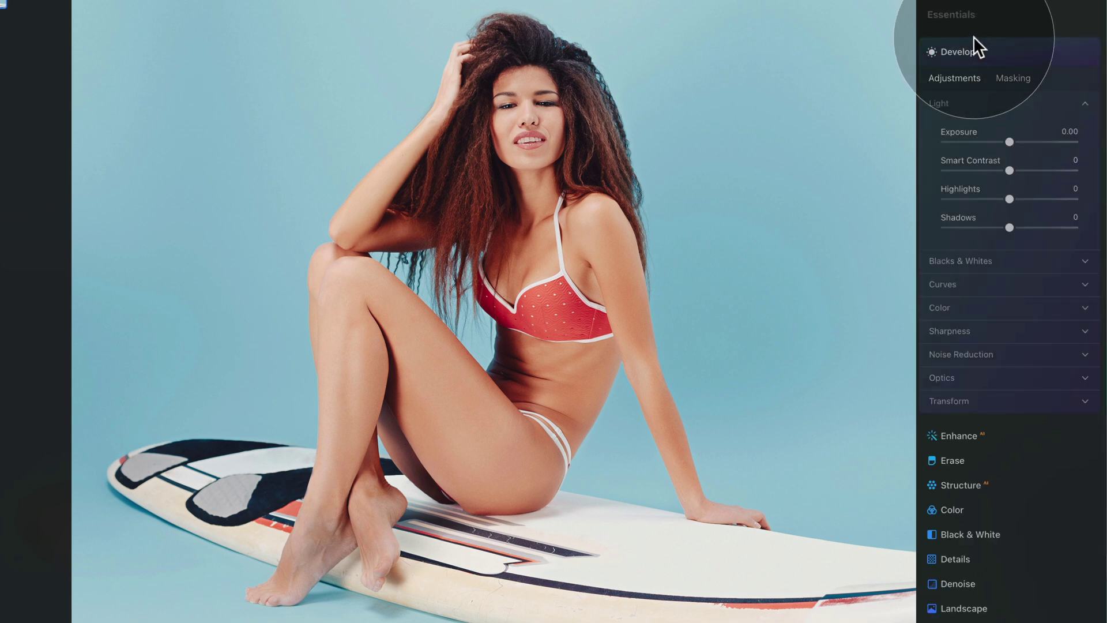
{"action": "left_click", "coordinate": [958, 306]}
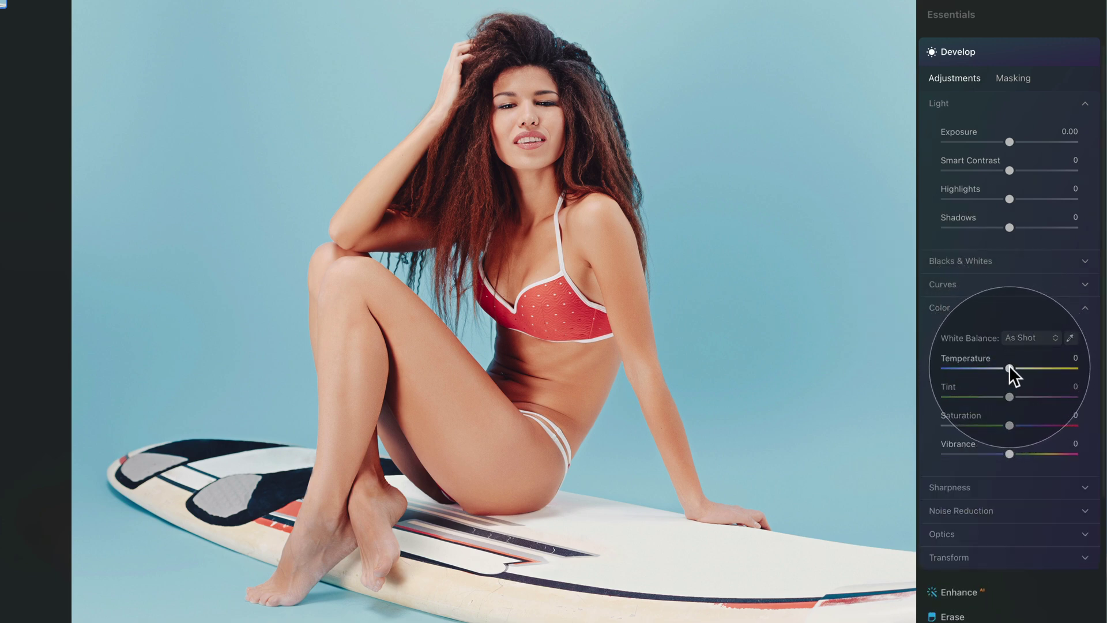
{"action": "left_click_drag", "start_coordinate": [1010, 366], "coordinate": [1013, 366]}
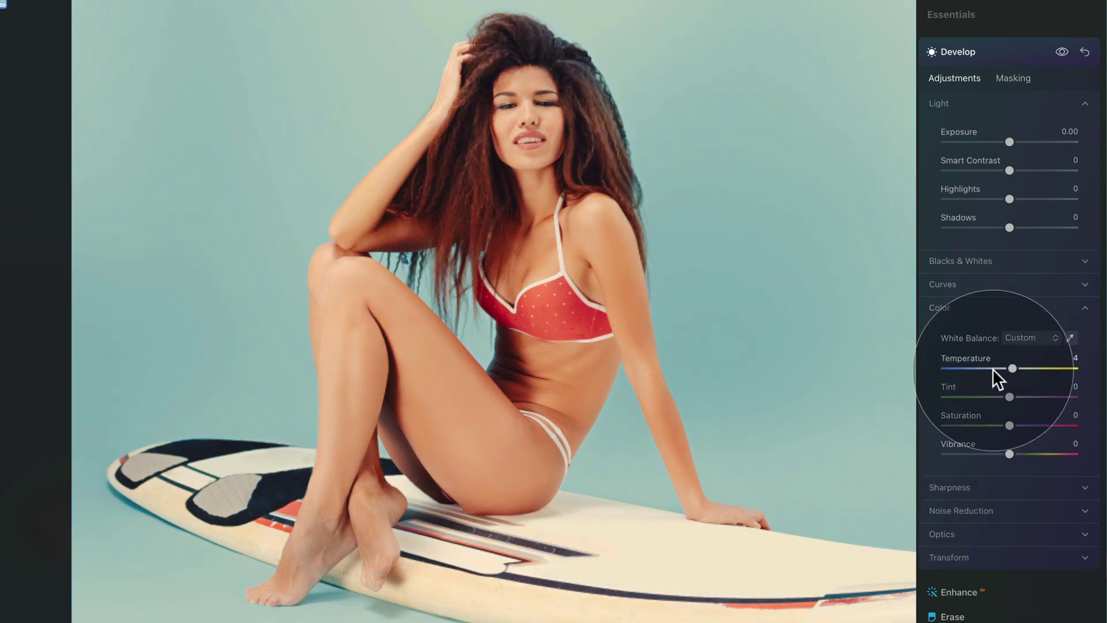
{"action": "left_click", "coordinate": [1008, 366]}
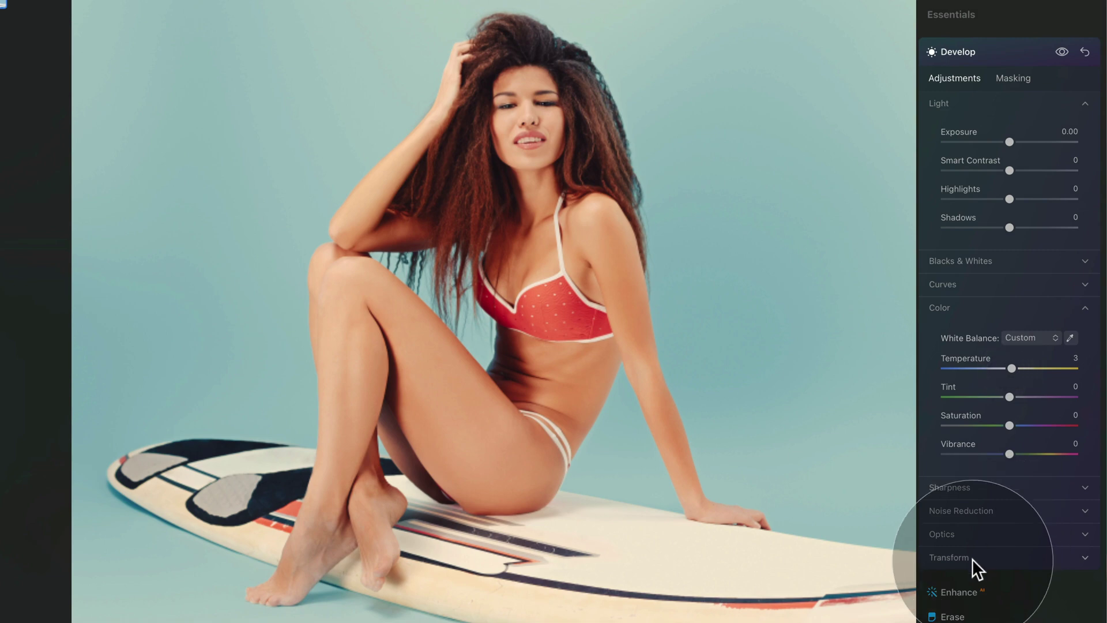
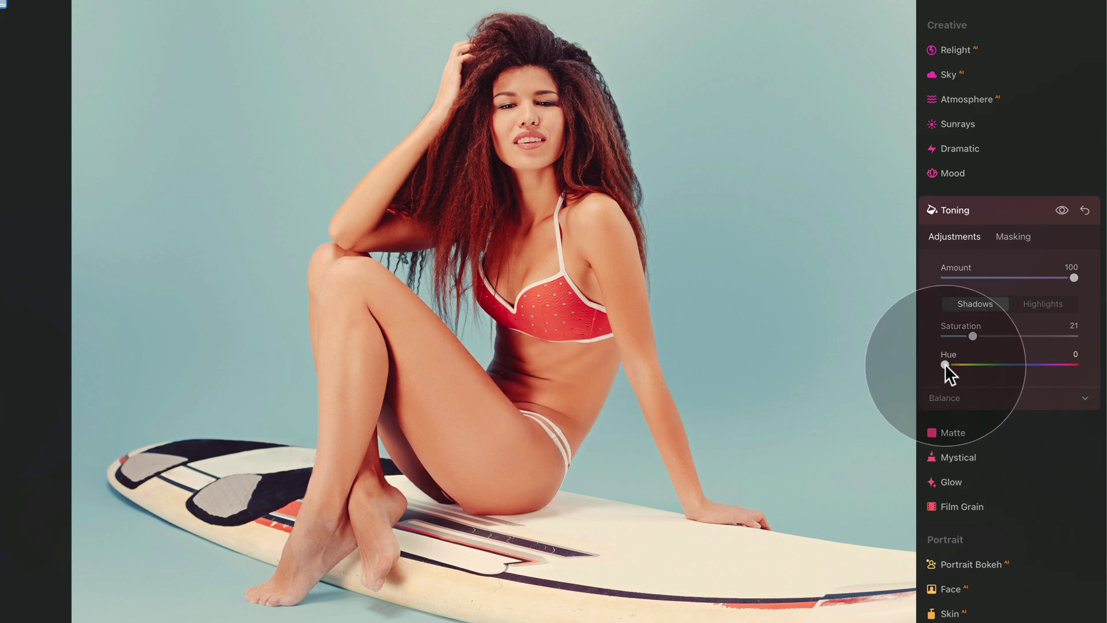
Tone the shadows with hue 20 and saturation 7, and compare the photo with and without Toning
{"action": "left_click_drag", "start_coordinate": [945, 364], "coordinate": [949, 362]}
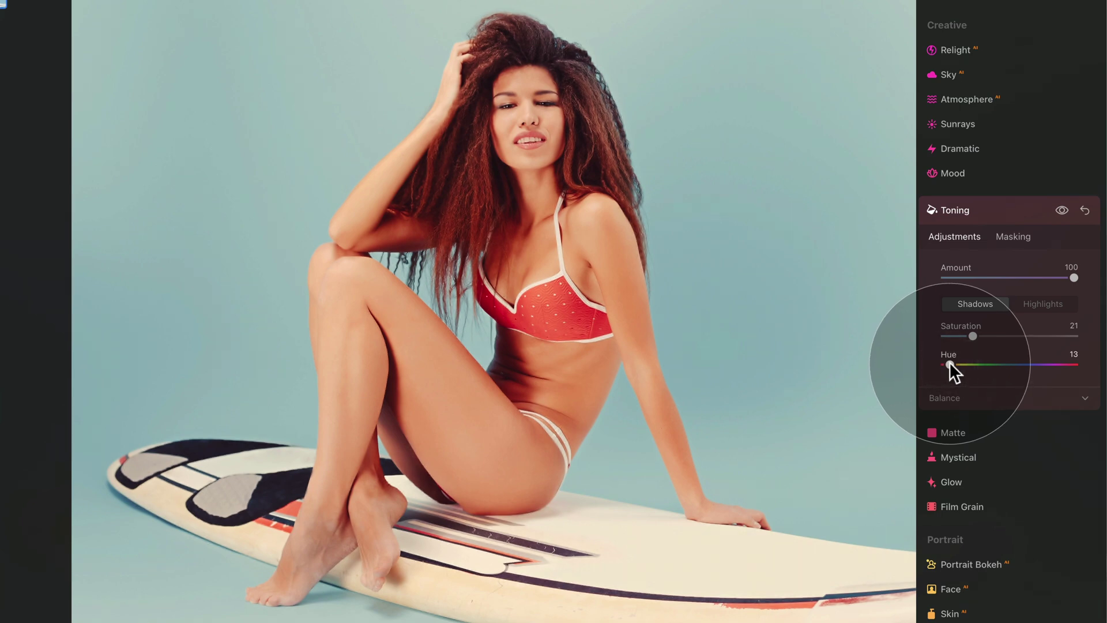
{"action": "left_click_drag", "start_coordinate": [949, 362], "coordinate": [950, 331]}
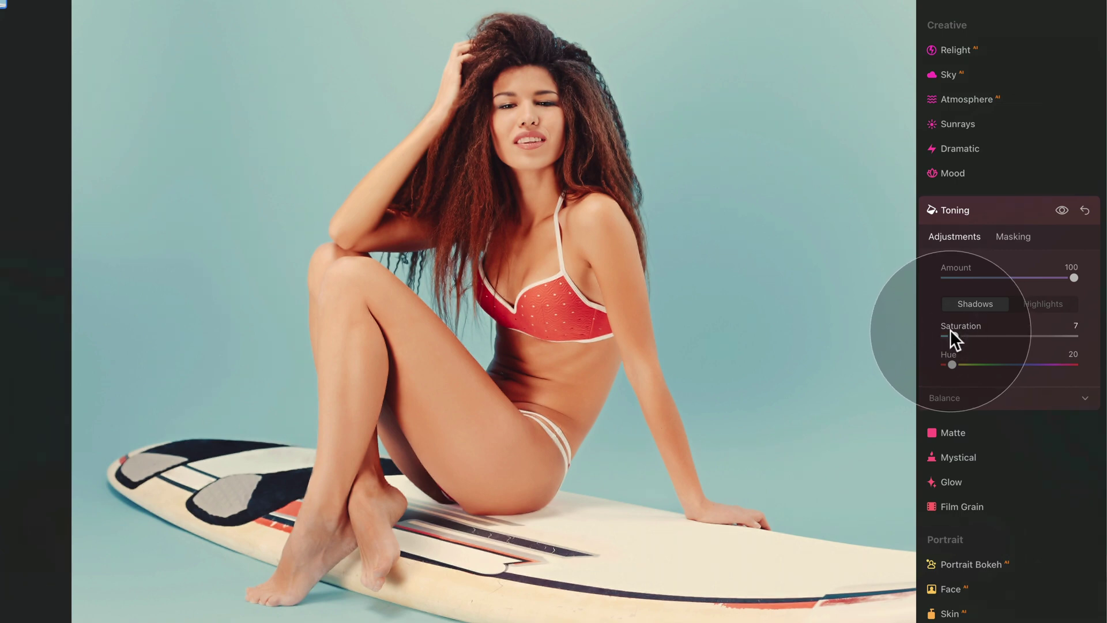
{"action": "left_click", "coordinate": [1060, 209]}
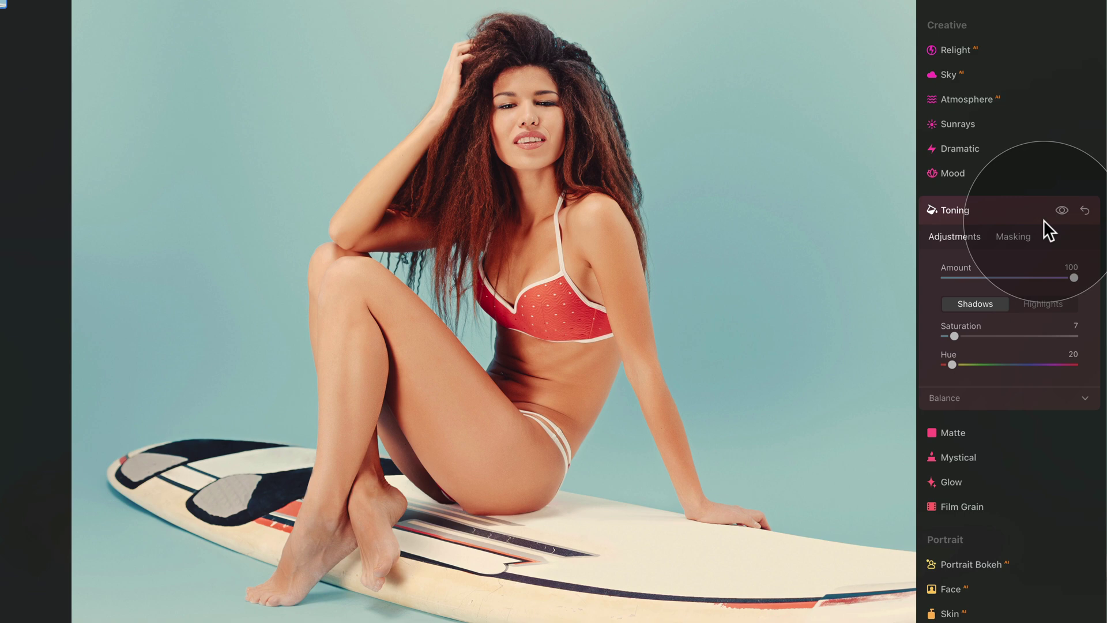
Tone the highlights with saturation 11 and hue 16, compare before and after, and close the Toning tool
{"action": "left_click", "coordinate": [1040, 303]}
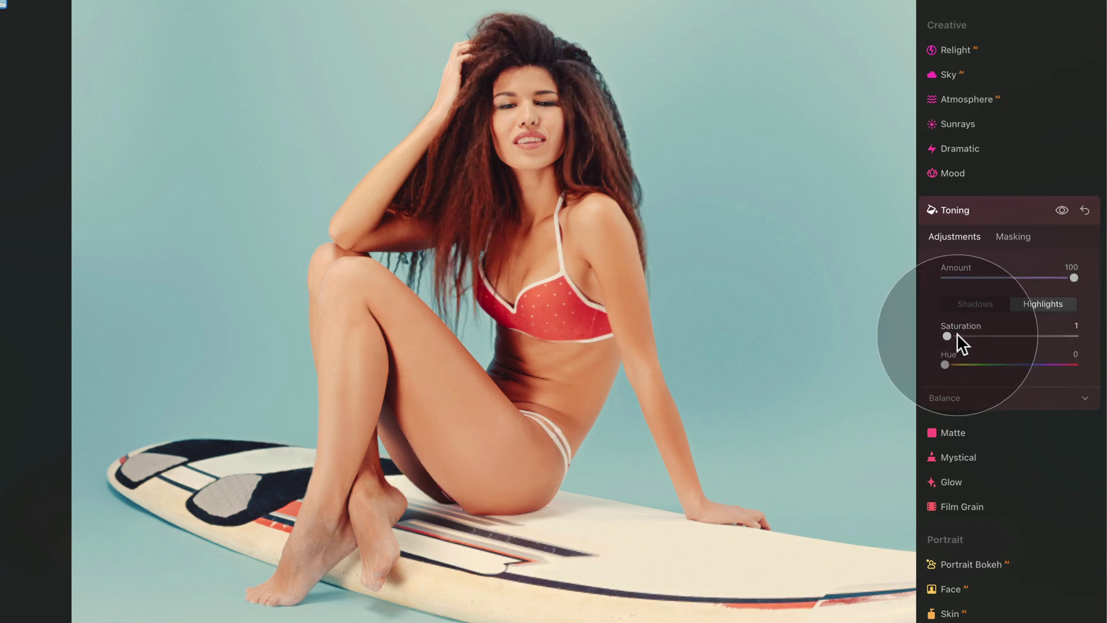
{"action": "left_click_drag", "start_coordinate": [956, 336], "coordinate": [950, 365]}
{"action": "left_click", "coordinate": [946, 365]}
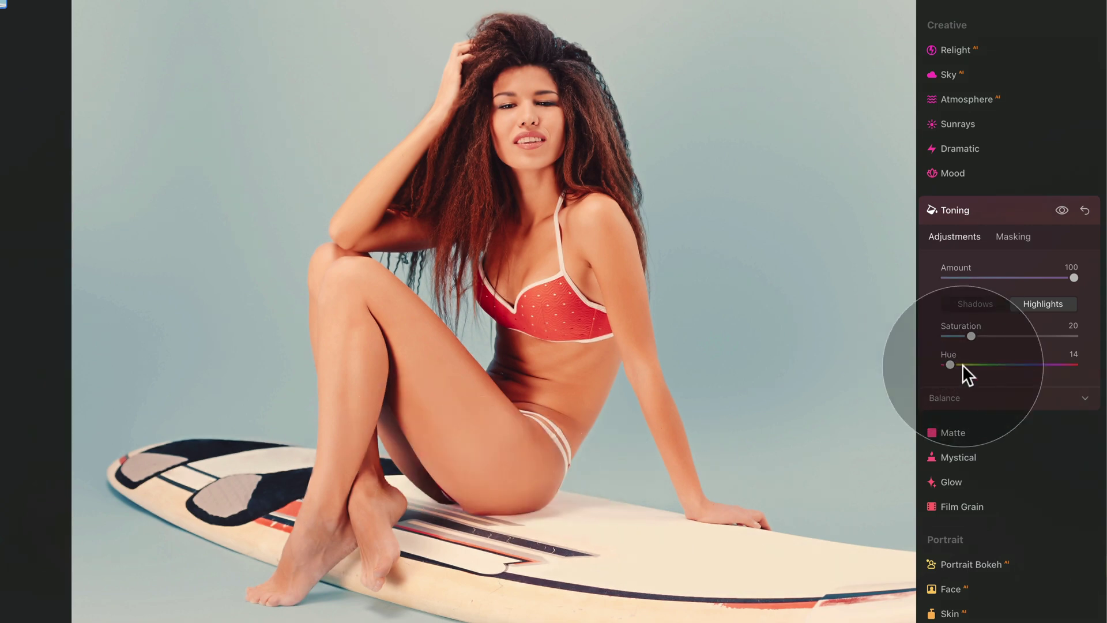
{"action": "left_click", "coordinate": [950, 363]}
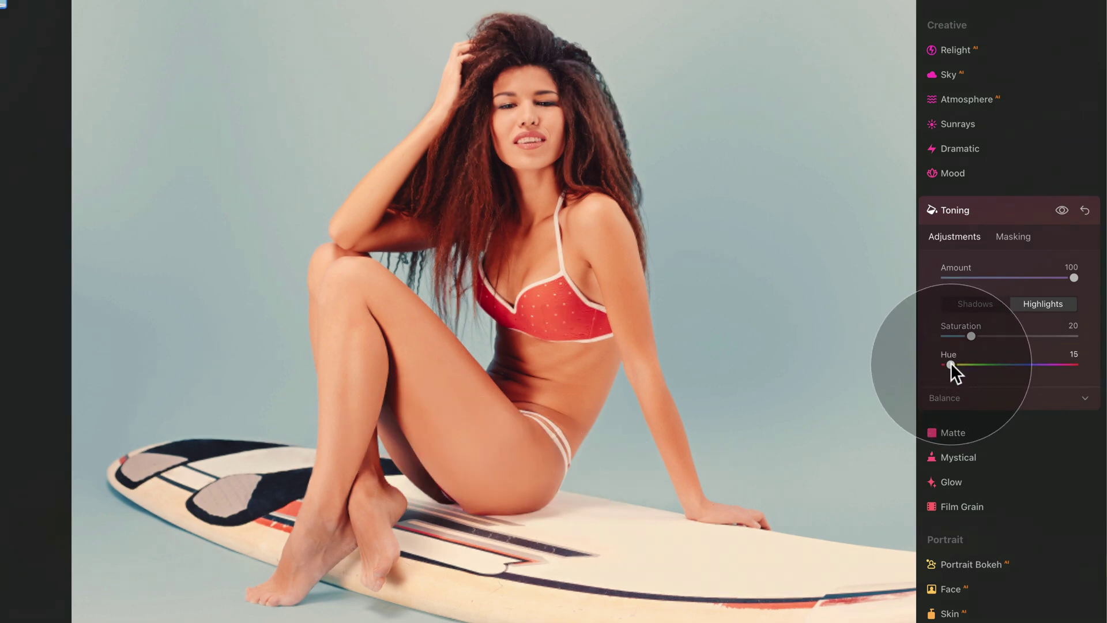
{"action": "left_click", "coordinate": [950, 363]}
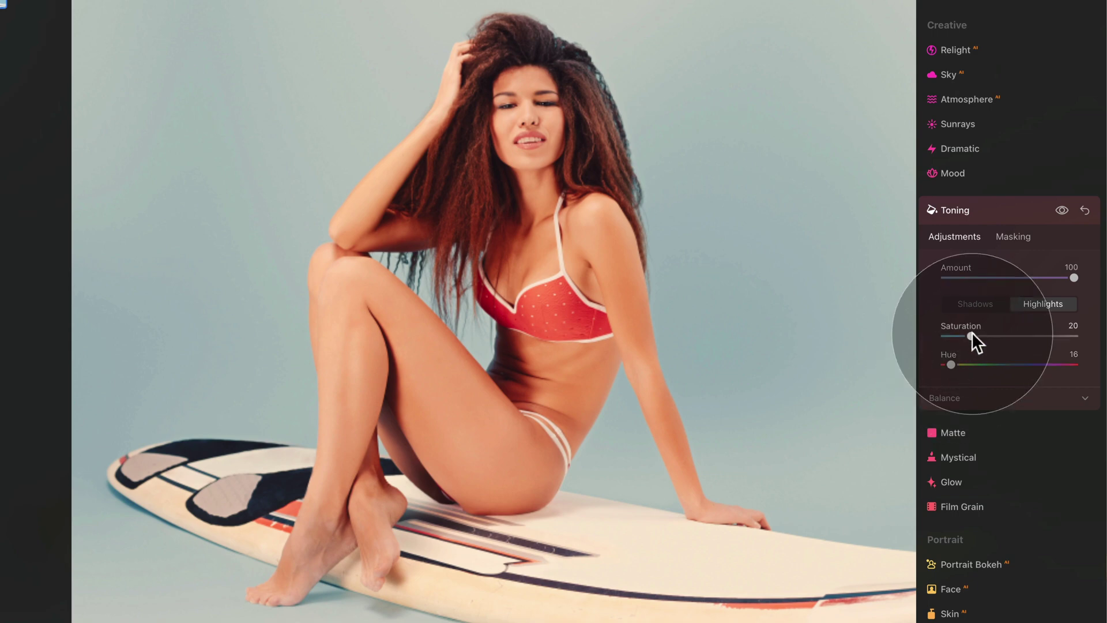
{"action": "left_click_drag", "start_coordinate": [971, 334], "coordinate": [960, 334]}
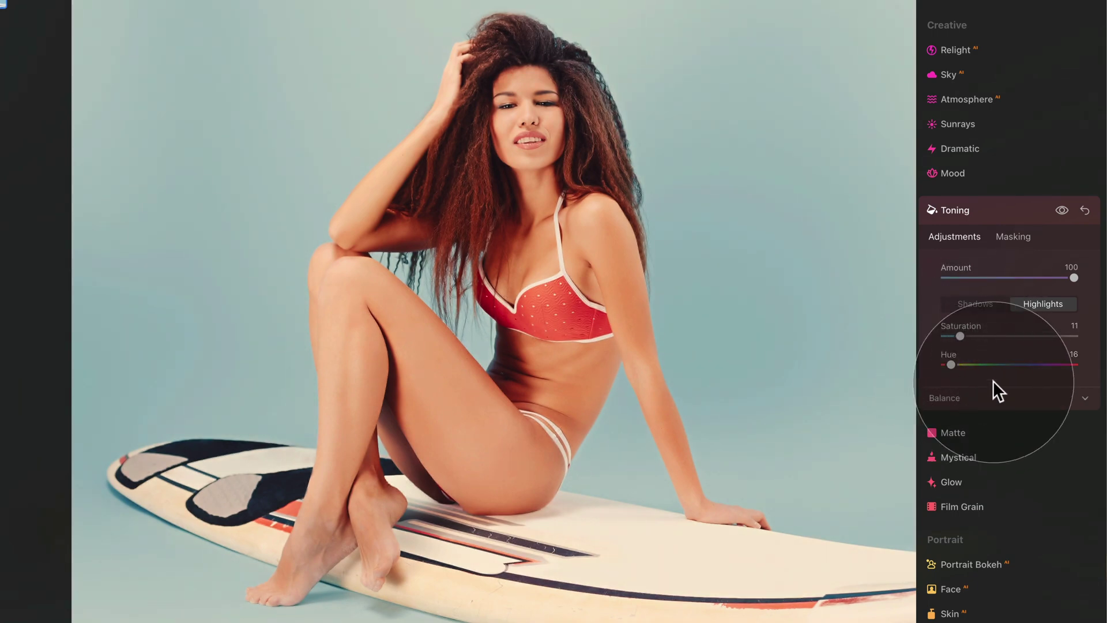
{"action": "left_click", "coordinate": [1059, 210]}
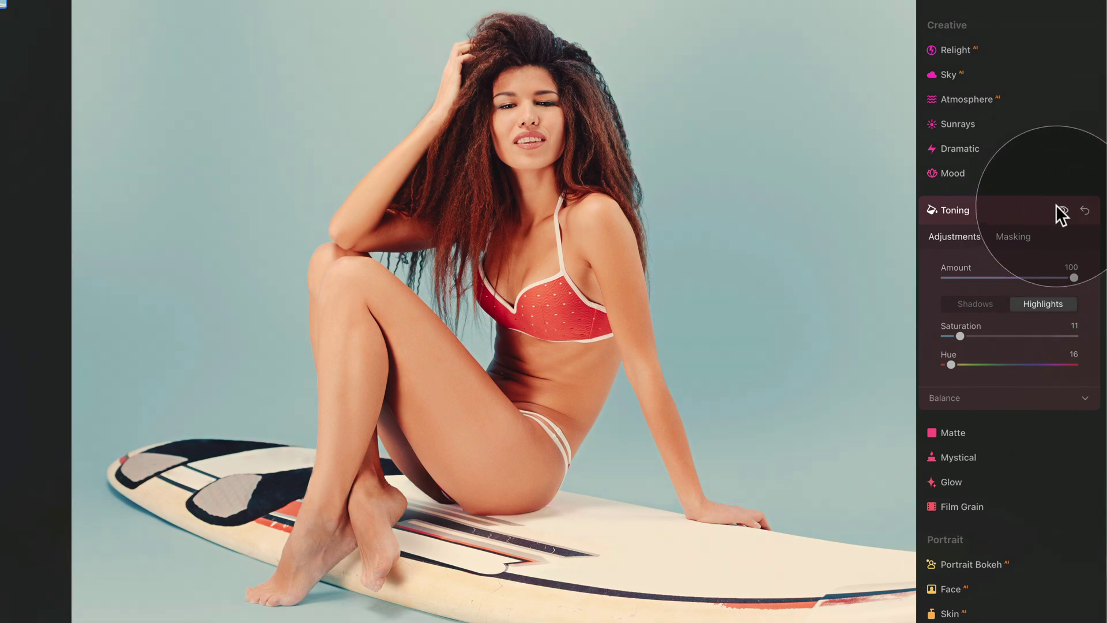
{"action": "left_click", "coordinate": [1033, 210]}
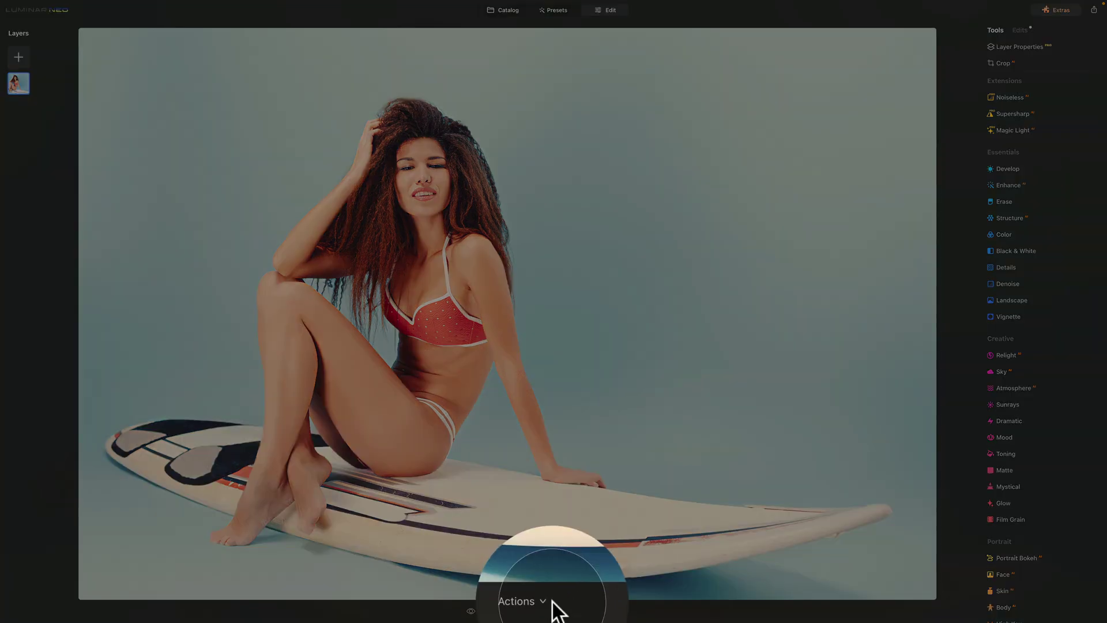
Save the surfboard photo's adjustments as a custom preset named Tan Skin
{"action": "left_click", "coordinate": [548, 604]}
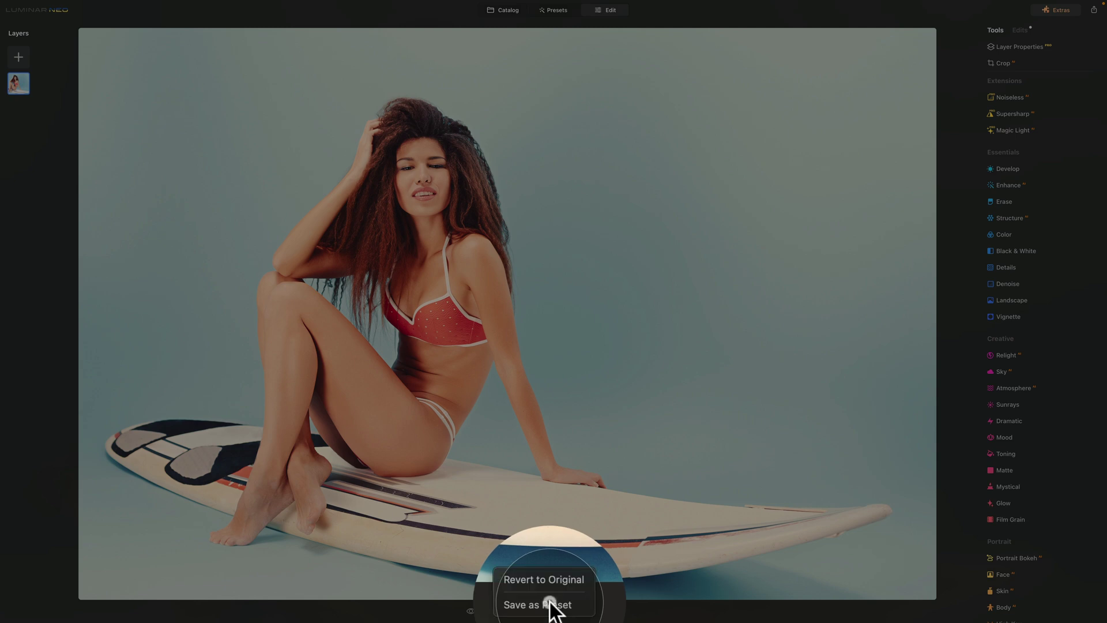
{"action": "left_click", "coordinate": [558, 605]}
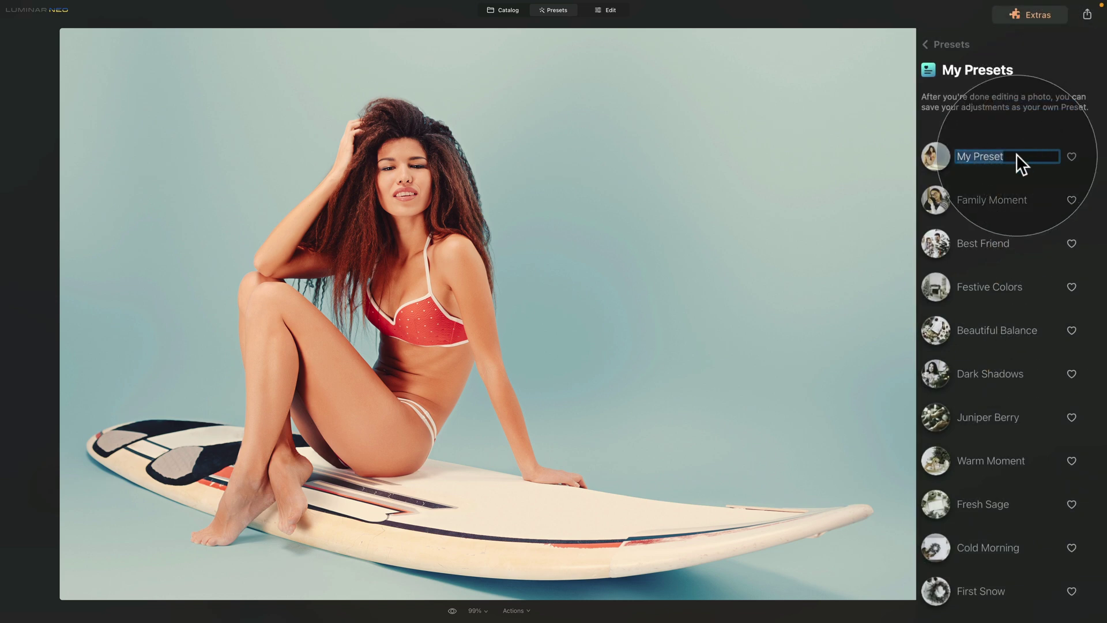
{"action": "type", "text": "Test"}
{"action": "key", "text": "BackSpace"}
{"action": "key", "text": "BackSpace"}
{"action": "key", "text": "BackSpace"}
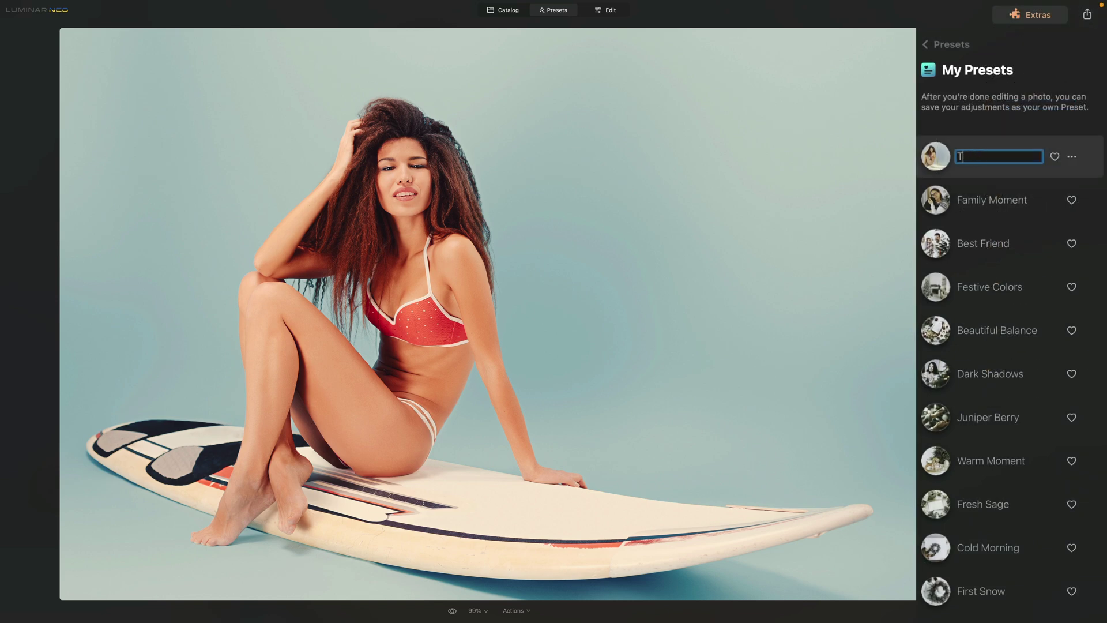
{"action": "type", "text": "an Skin"}
{"action": "key", "text": "Return"}
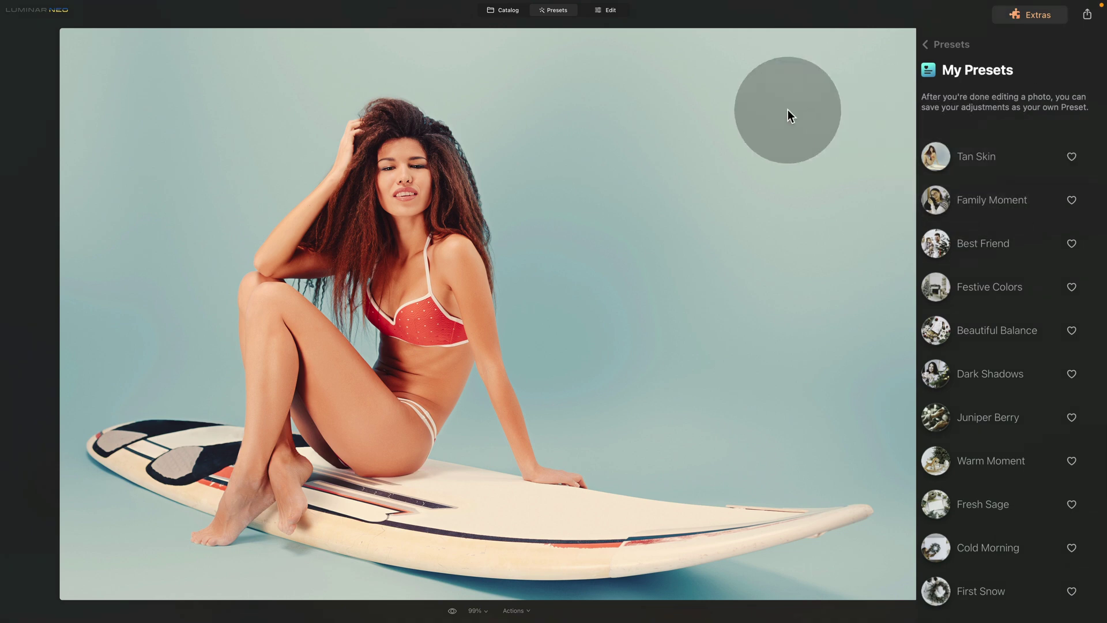
Apply the Tan Skin preset to the portrait Tan Edit - 5.jpg and review the before/after result and its list of edits
{"action": "left_click", "coordinate": [503, 14]}
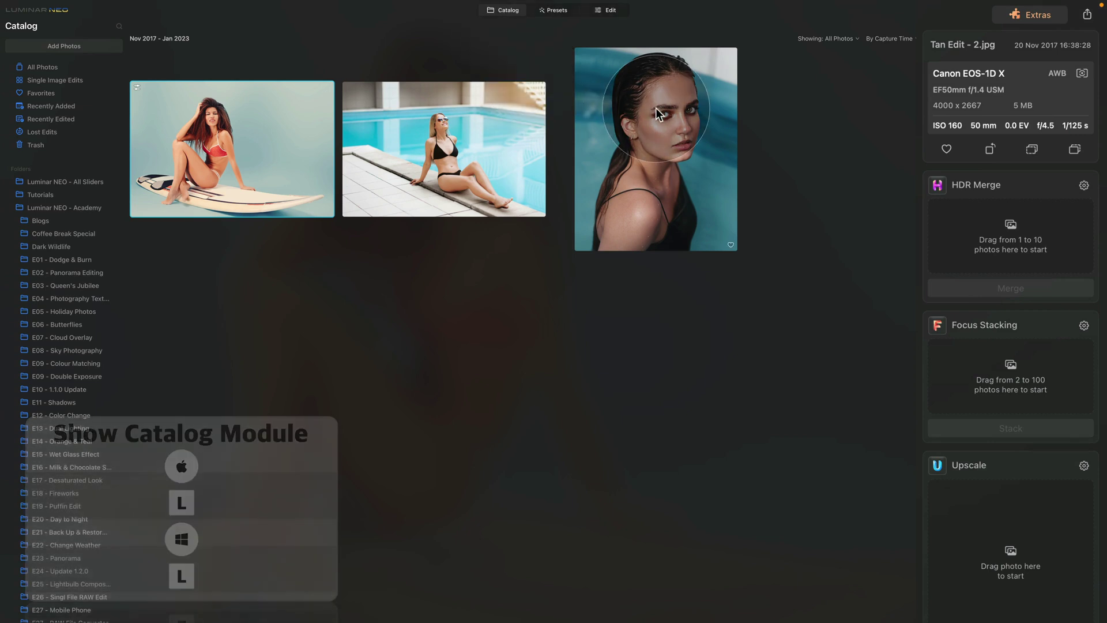
{"action": "left_click", "coordinate": [655, 108]}
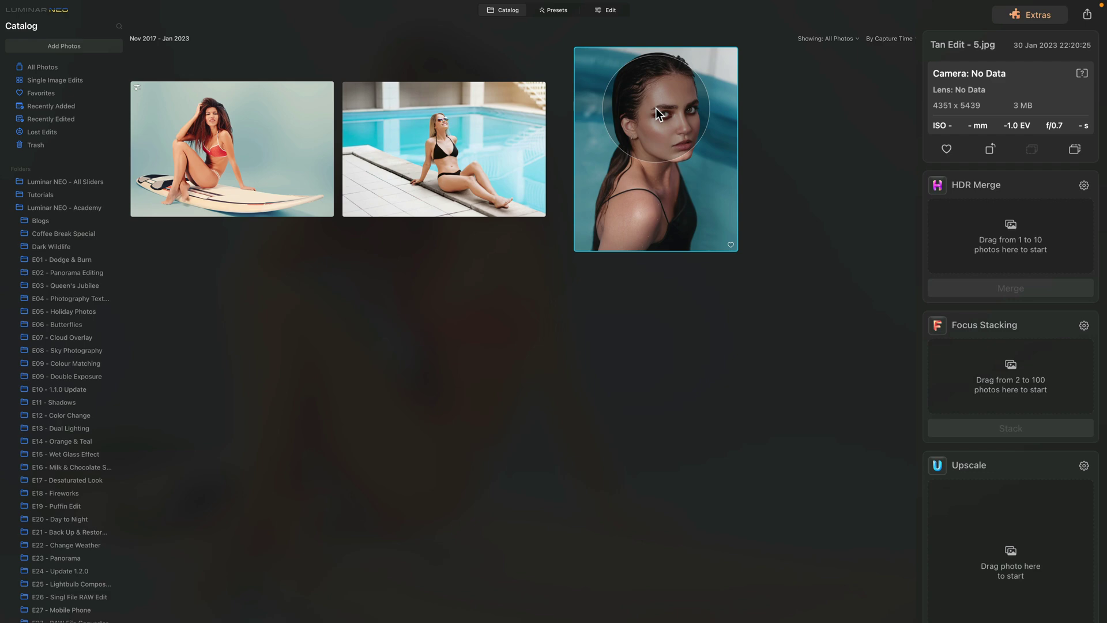
{"action": "left_click", "coordinate": [553, 11]}
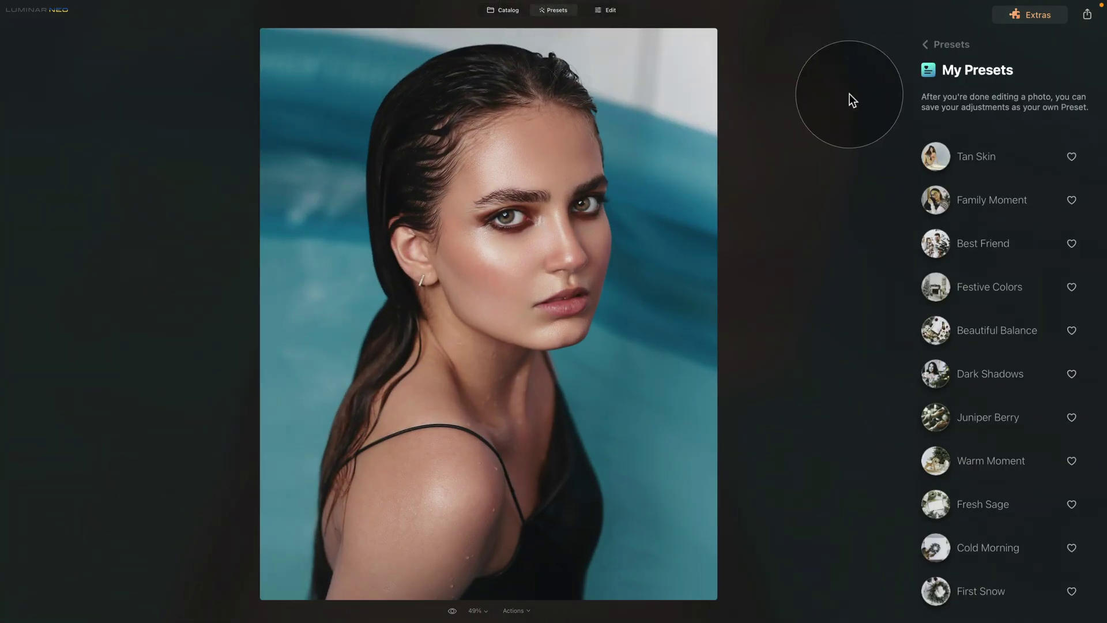
{"action": "left_click", "coordinate": [979, 162]}
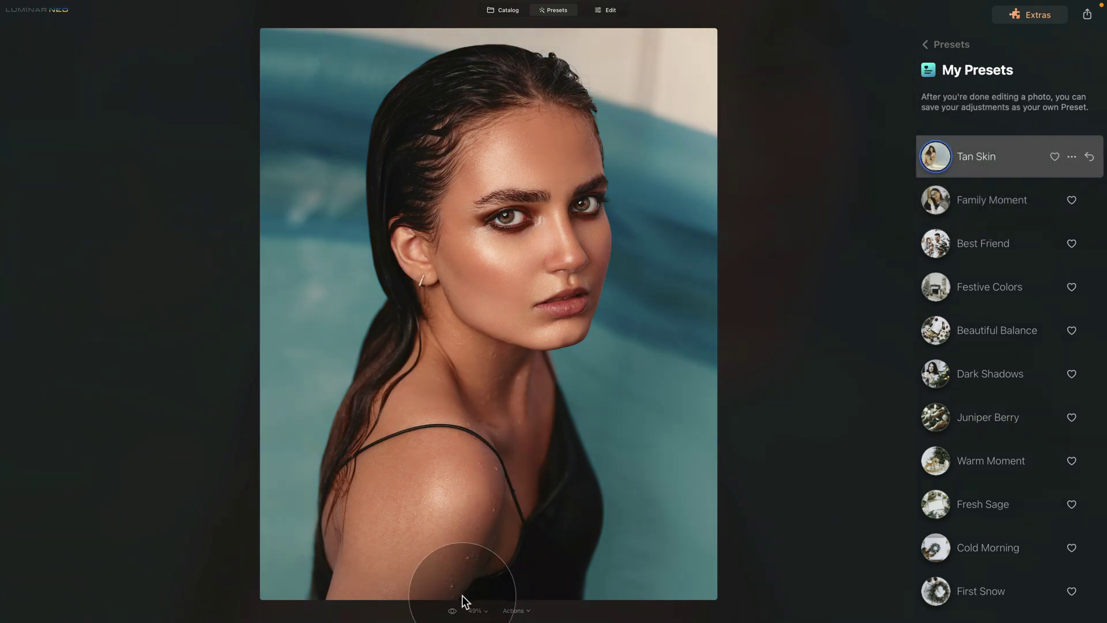
{"action": "left_click", "coordinate": [453, 610]}
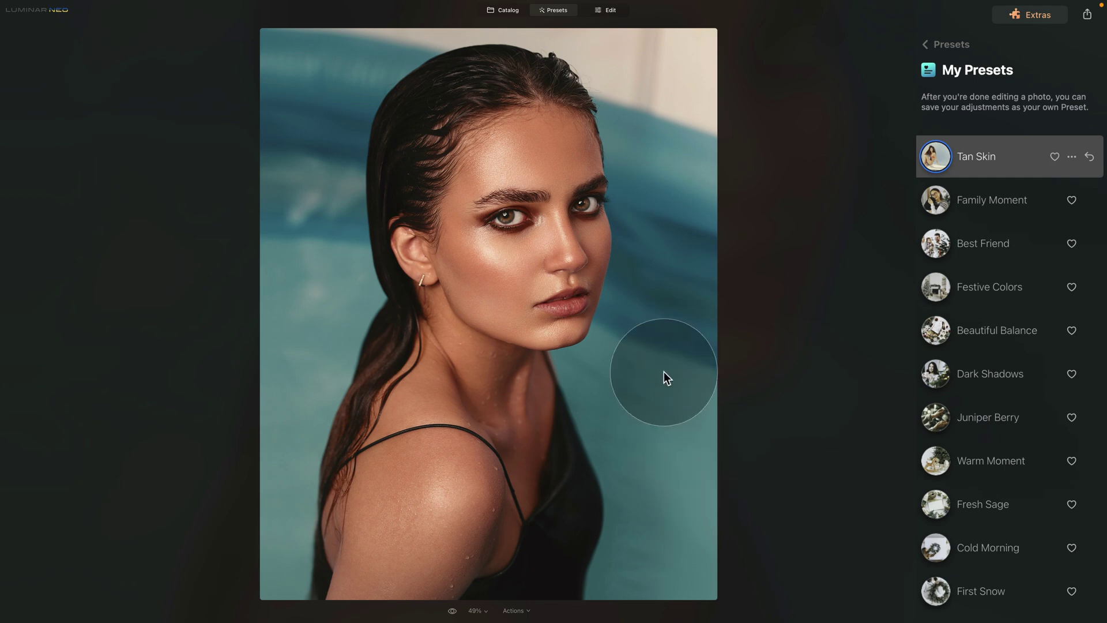
{"action": "left_click", "coordinate": [612, 11]}
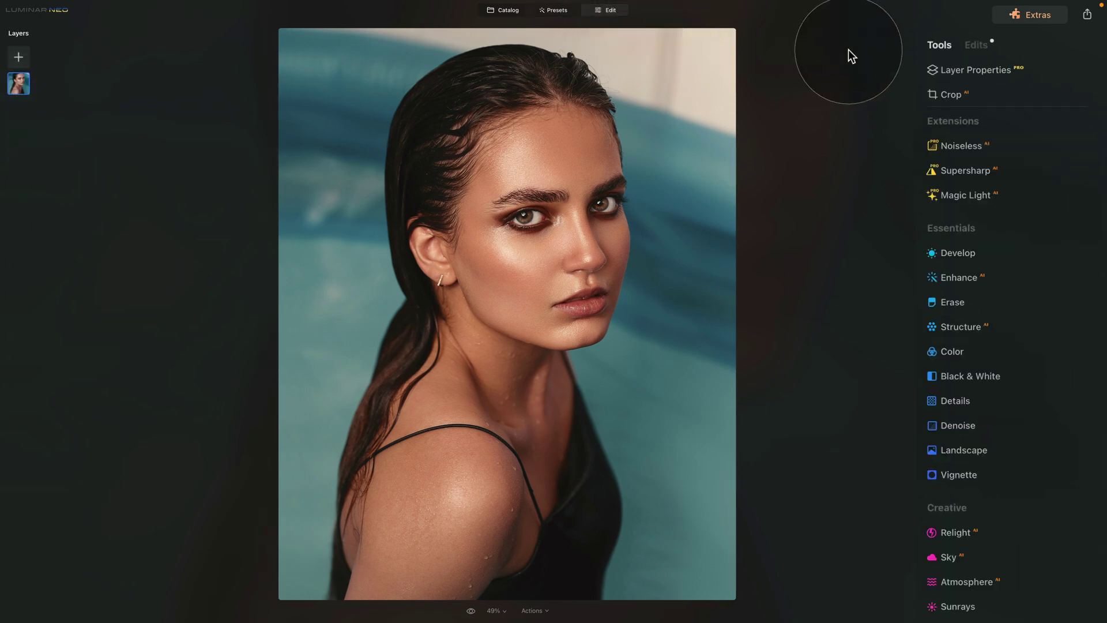
{"action": "left_click", "coordinate": [972, 45]}
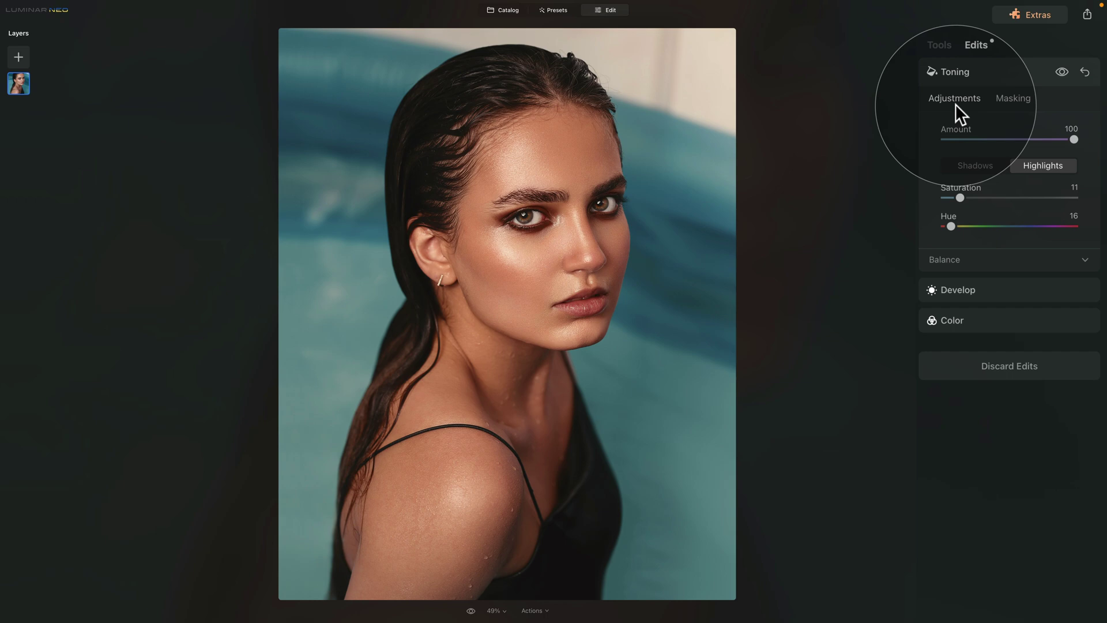
Apply the Tan Skin preset to the poolside photo Tan Edit - 1.jpg and compare it with the original
{"action": "left_click", "coordinate": [506, 12]}
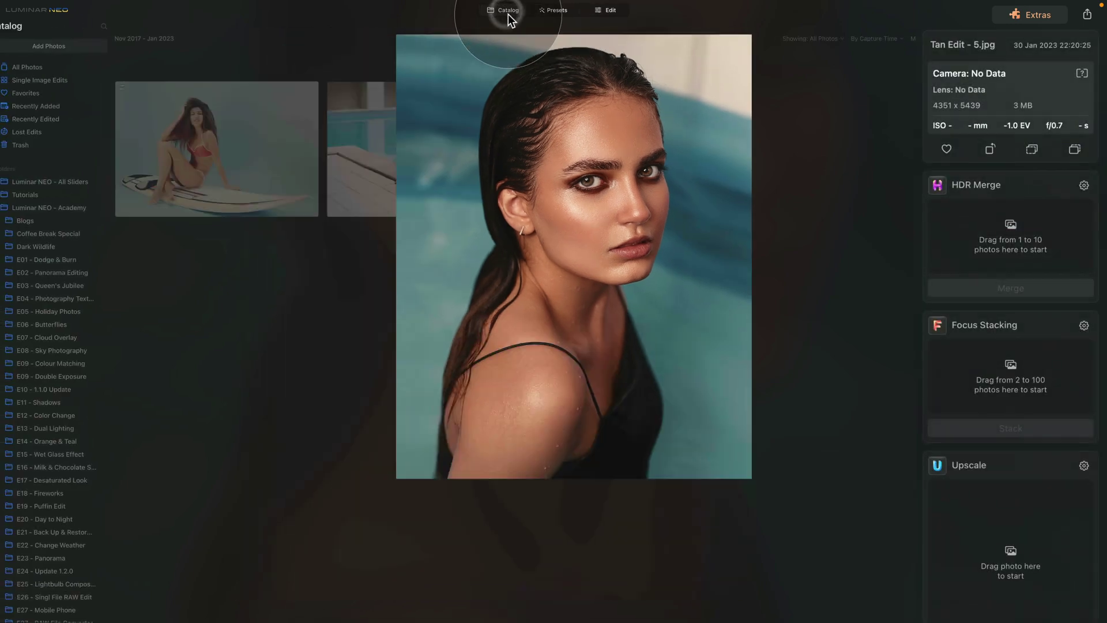
{"action": "left_click", "coordinate": [491, 132]}
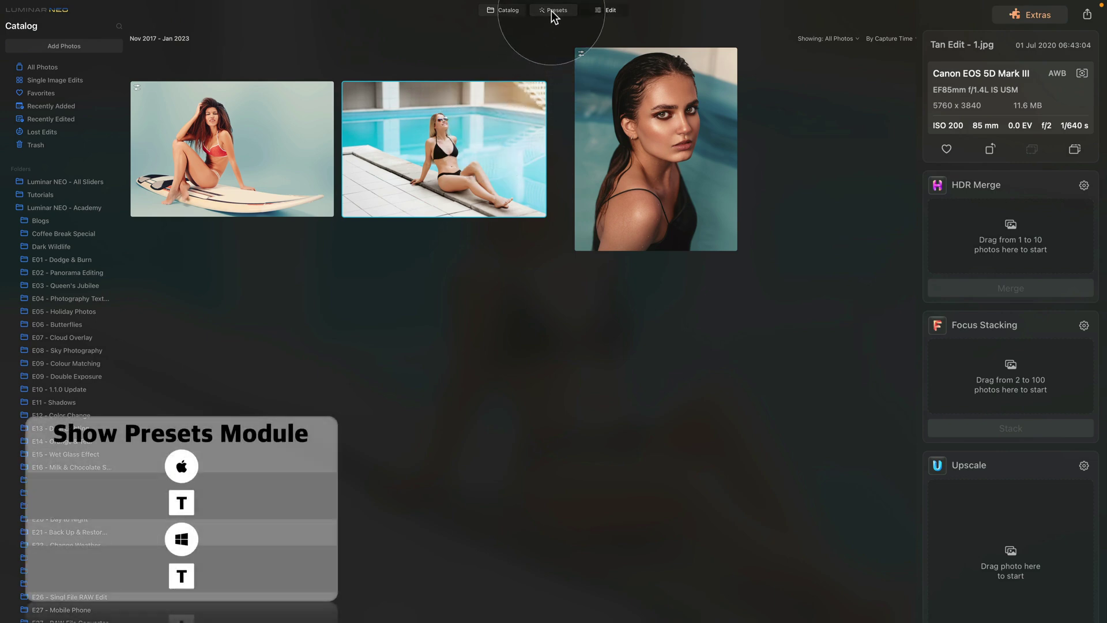
{"action": "left_click", "coordinate": [551, 10]}
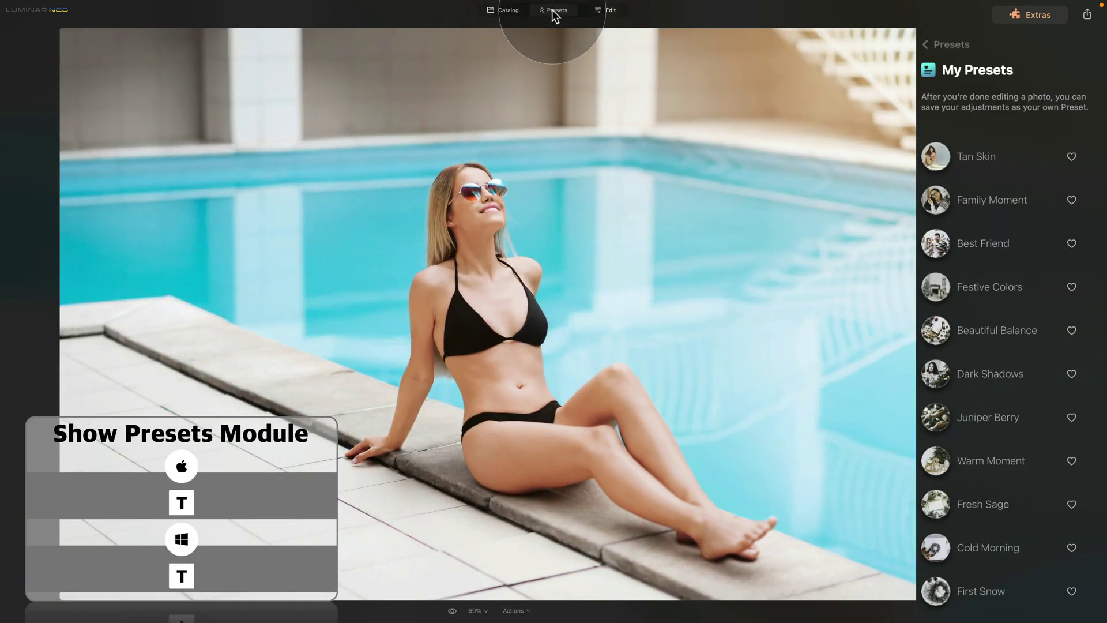
{"action": "left_click", "coordinate": [967, 157]}
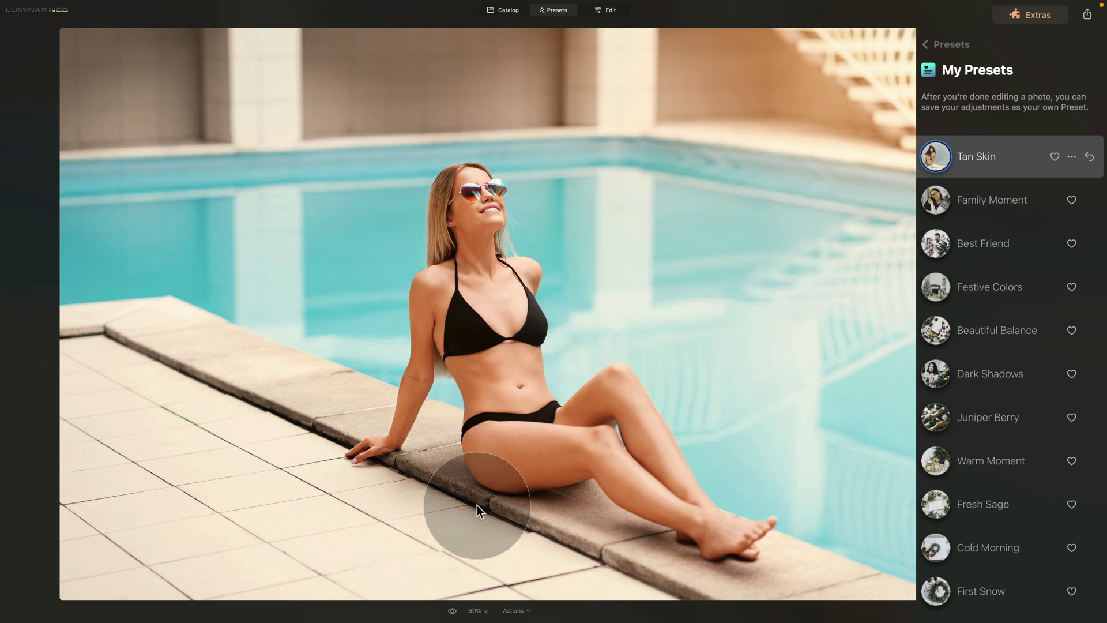
{"action": "left_click", "coordinate": [453, 611]}
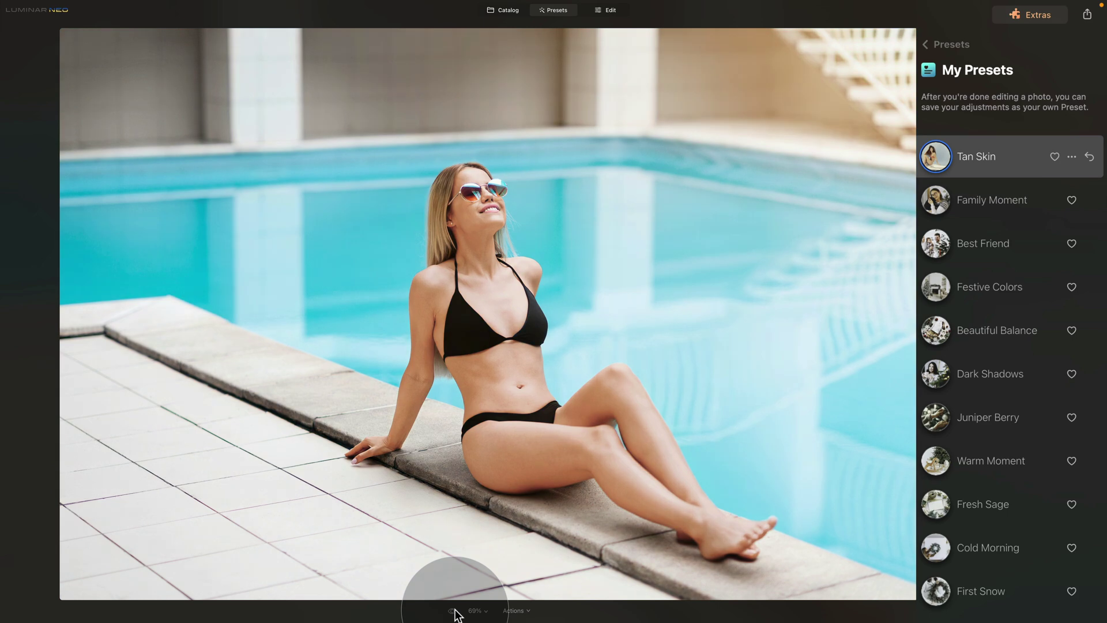
{"action": "left_click", "coordinate": [453, 610]}
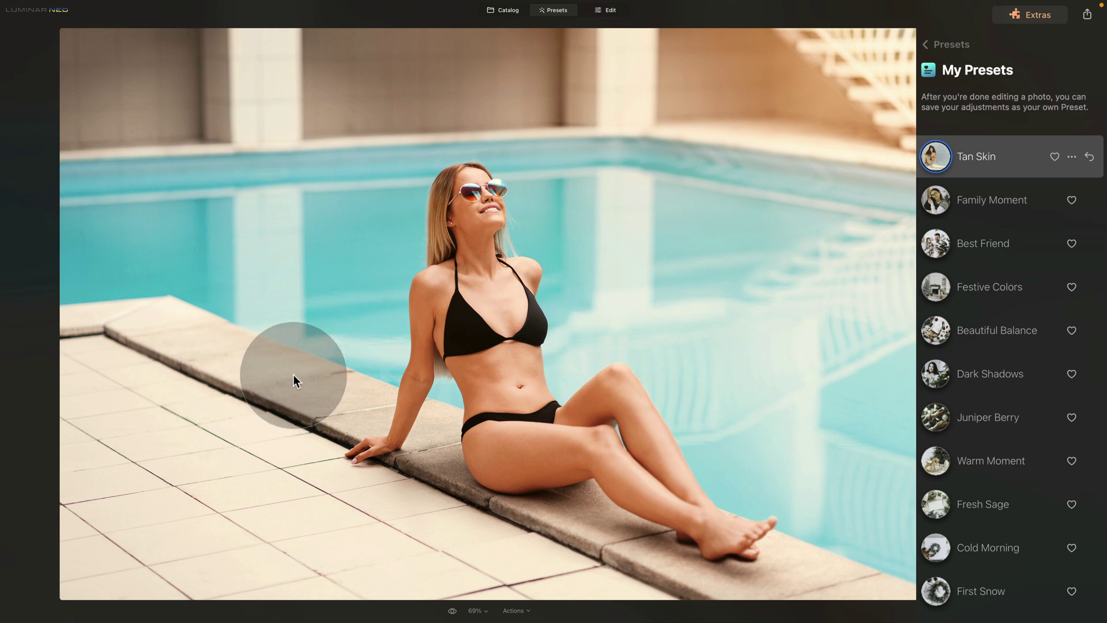
Open the poolside photo's applied Color edit and examine its effect on skin and surroundings by switching it off and on
{"action": "left_click", "coordinate": [609, 10]}
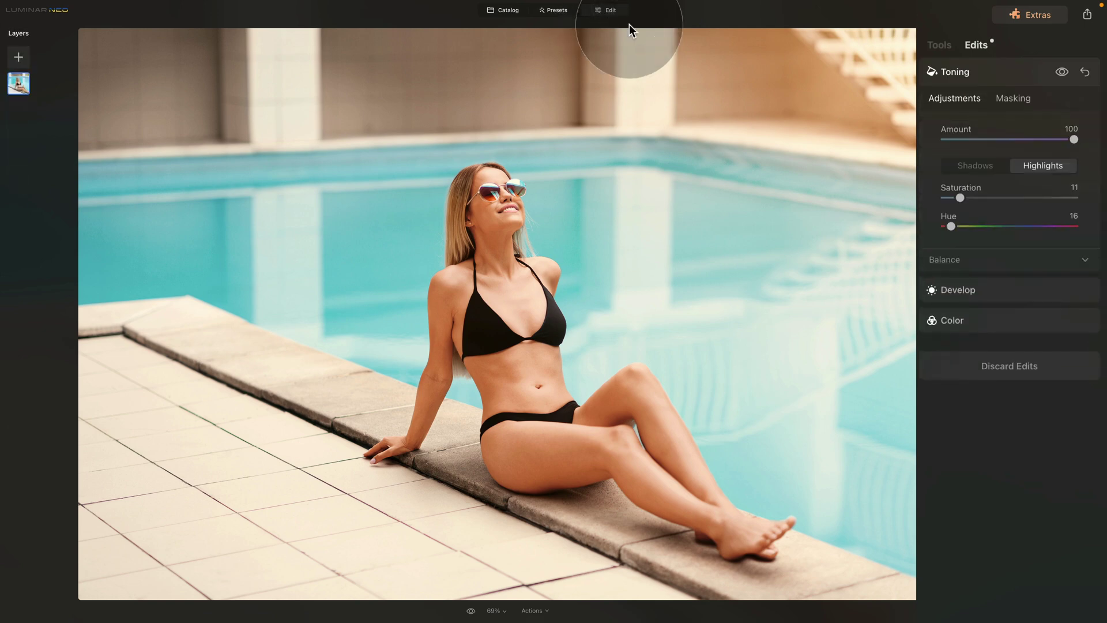
{"action": "left_click", "coordinate": [939, 44]}
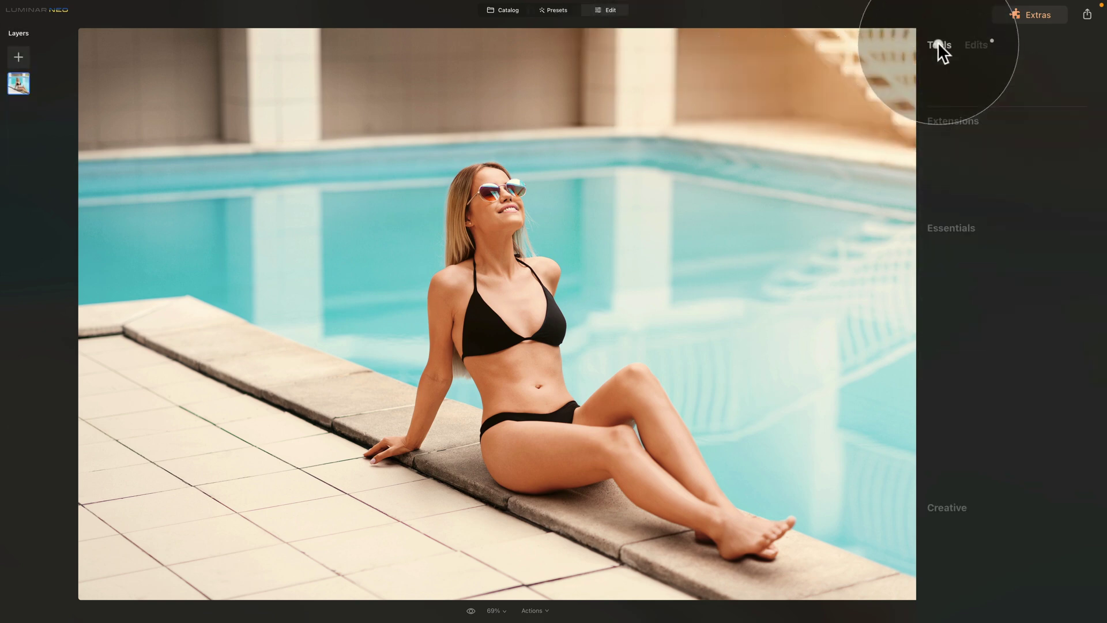
{"action": "left_click", "coordinate": [977, 42]}
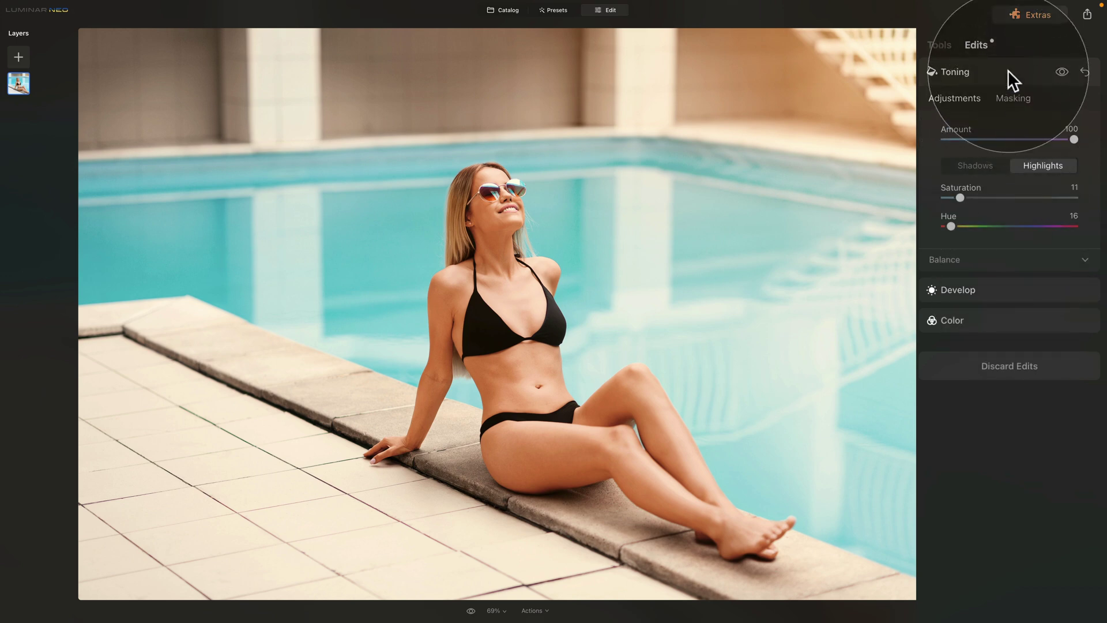
{"action": "left_click", "coordinate": [941, 319]}
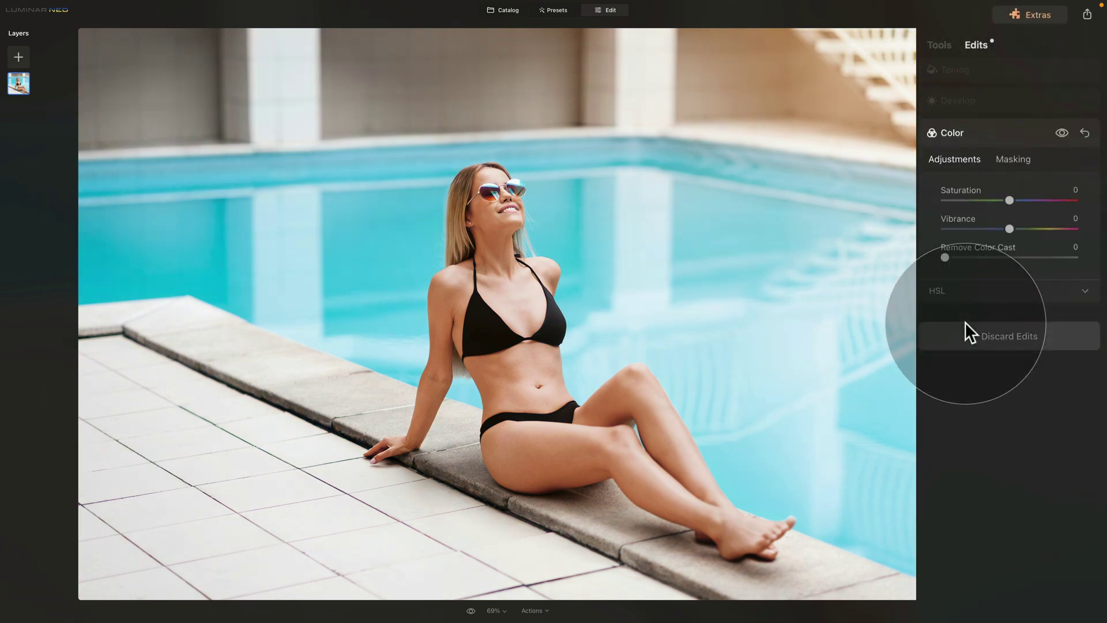
{"action": "left_click", "coordinate": [1060, 132]}
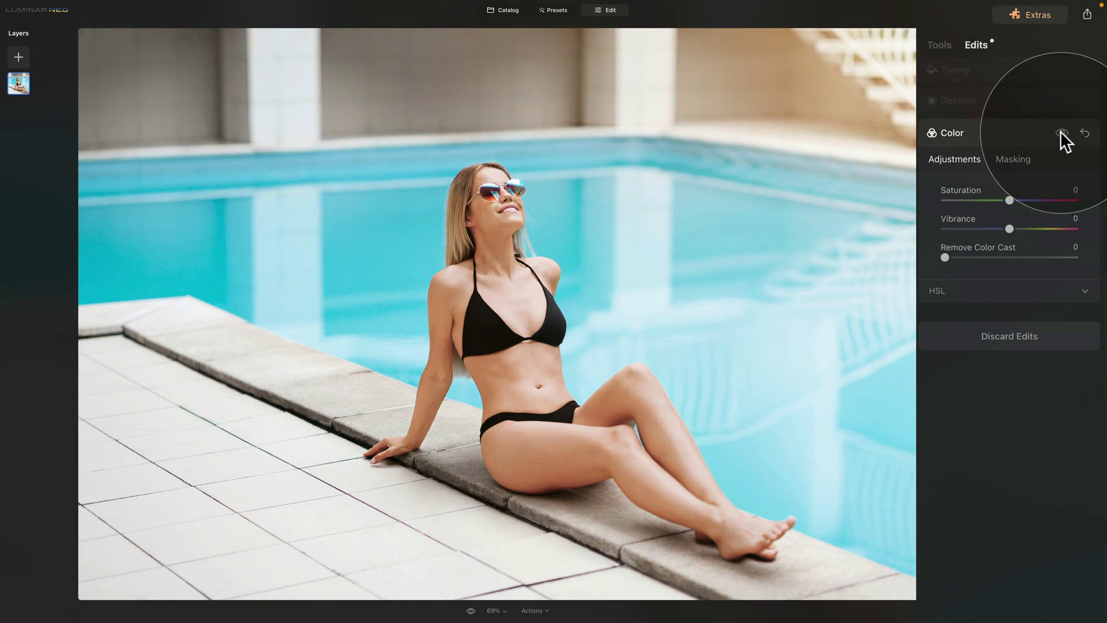
{"action": "left_click", "coordinate": [1061, 132]}
{"action": "left_click", "coordinate": [1060, 132]}
{"action": "left_click", "coordinate": [1060, 132]}
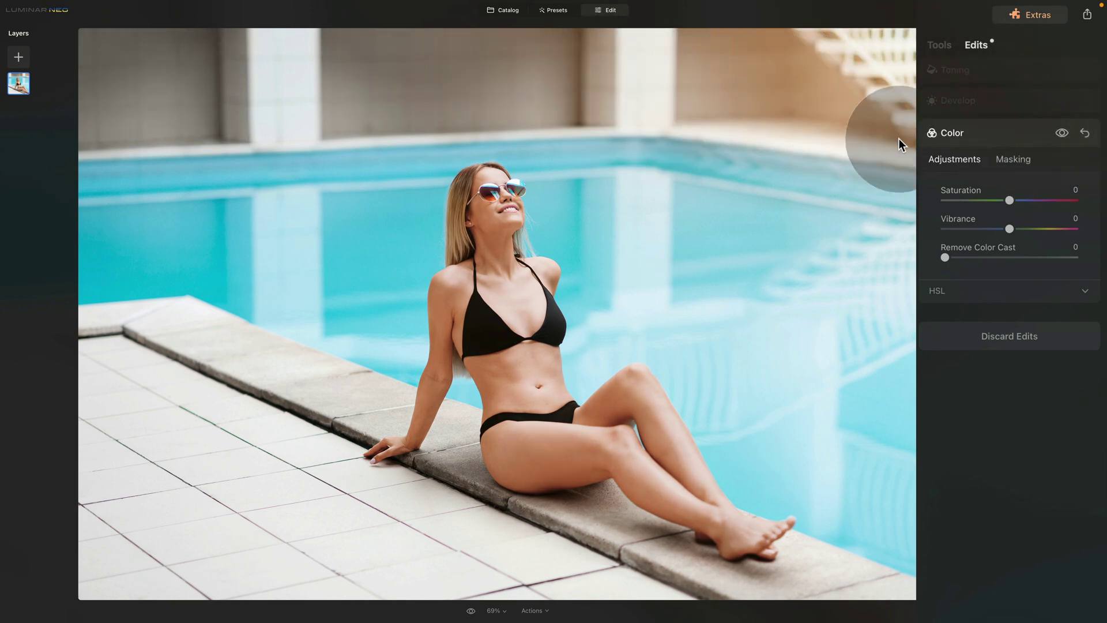
{"action": "left_click", "coordinate": [1057, 131]}
{"action": "left_click", "coordinate": [1058, 132]}
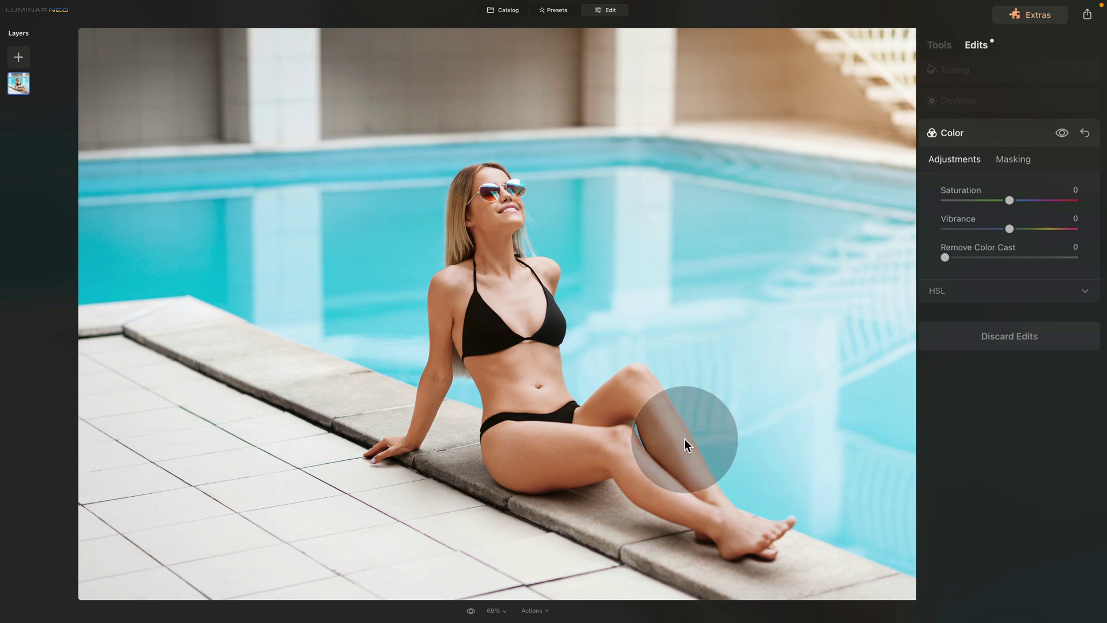
Limit the Color edit to the woman by applying the AI mask for Human
{"action": "left_click", "coordinate": [1019, 158]}
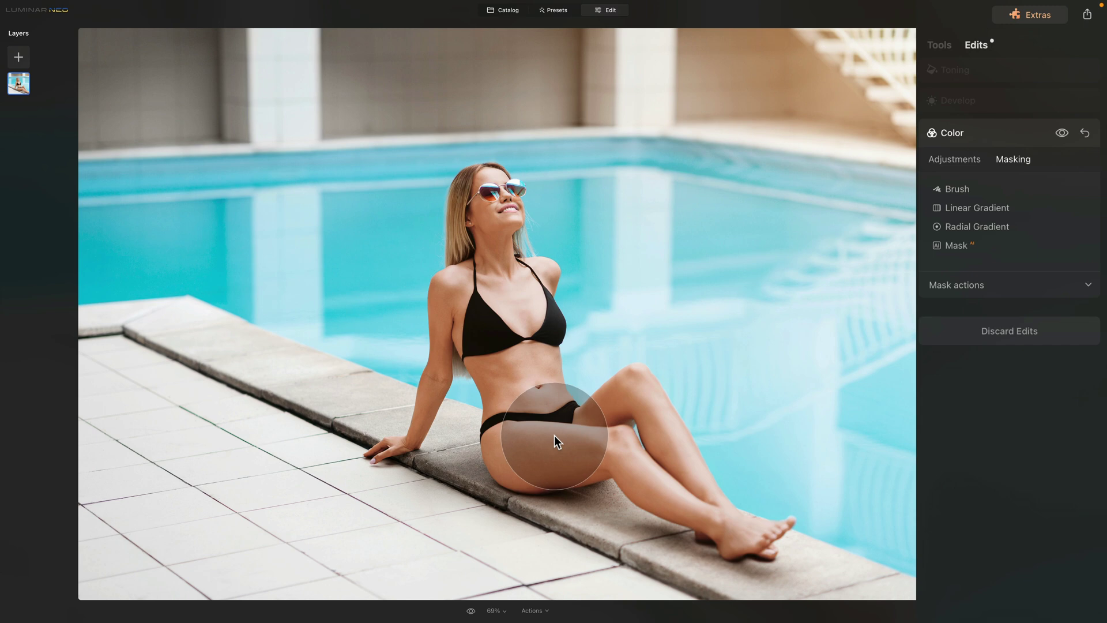
{"action": "left_click", "coordinate": [961, 245]}
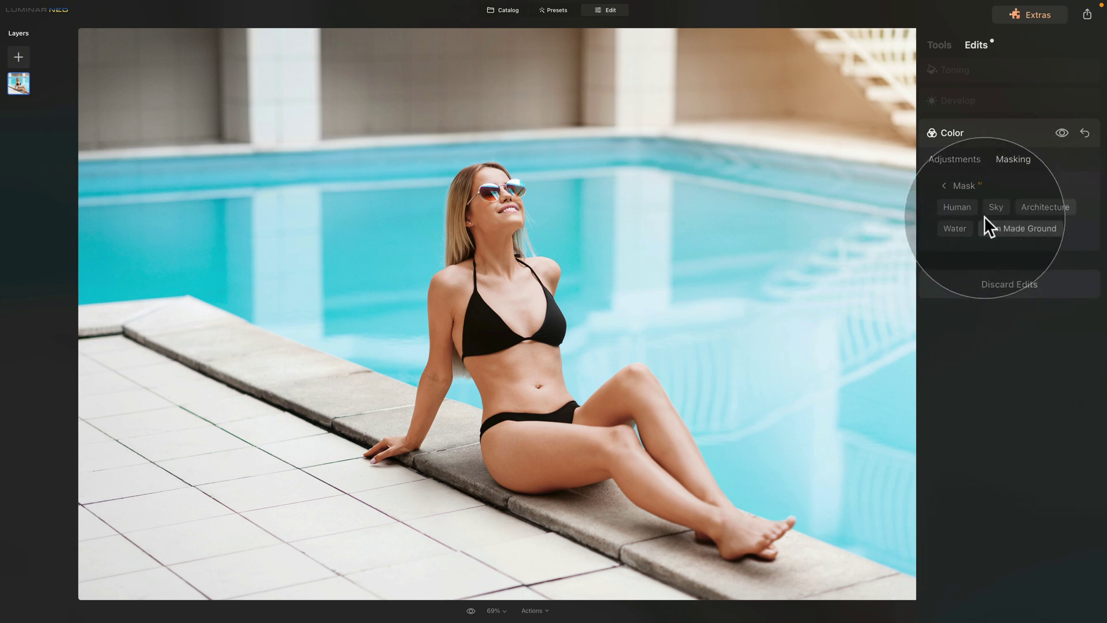
{"action": "left_click", "coordinate": [956, 209]}
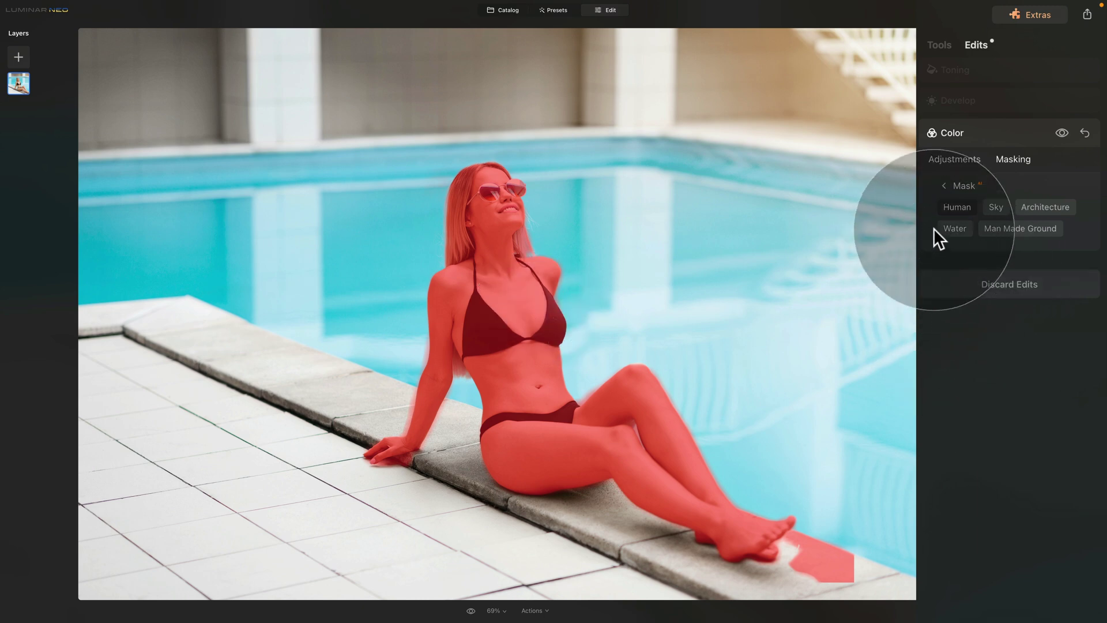
{"action": "left_click", "coordinate": [958, 184]}
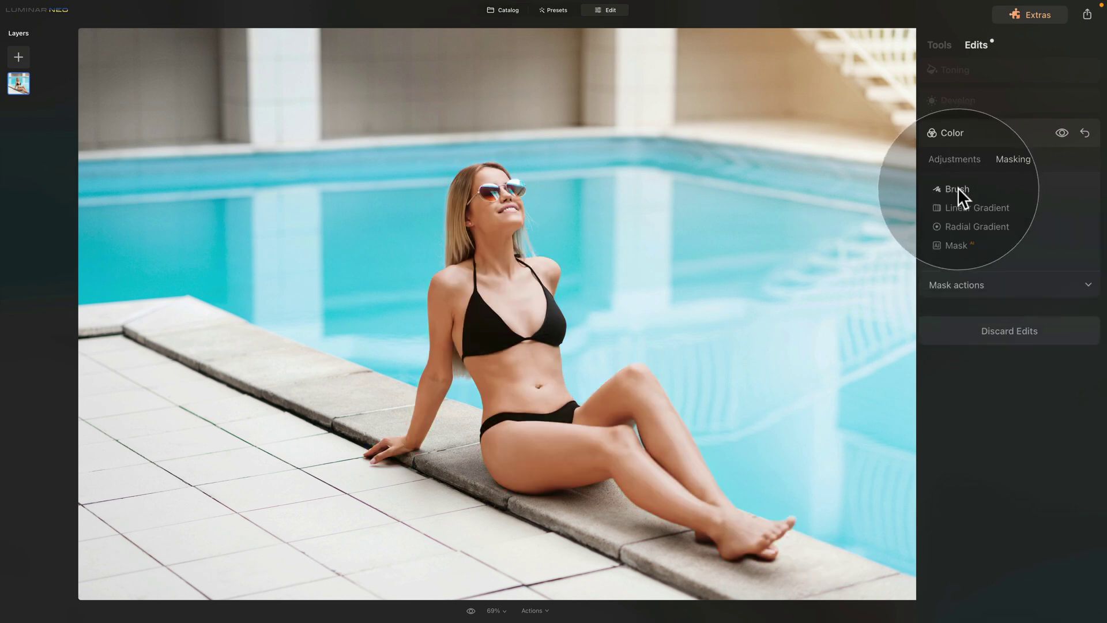
With the mask overlay shown, erase the Color mask's spill beside the feet at brush size 80 and along the supporting arm at size 56
{"action": "left_click", "coordinate": [957, 188]}
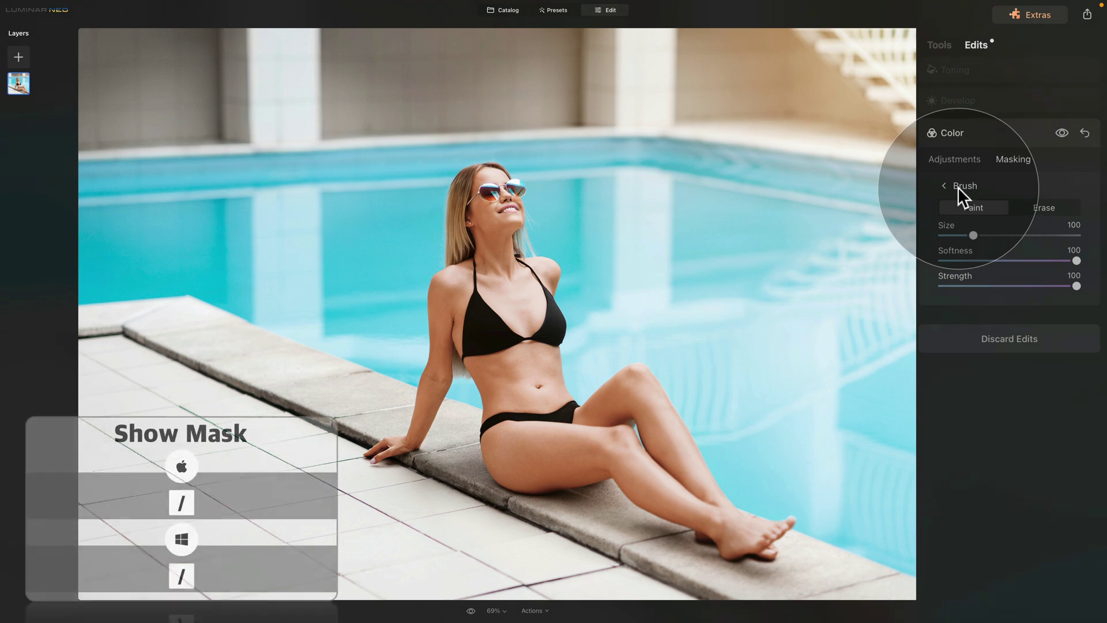
{"action": "key", "text": "slash"}
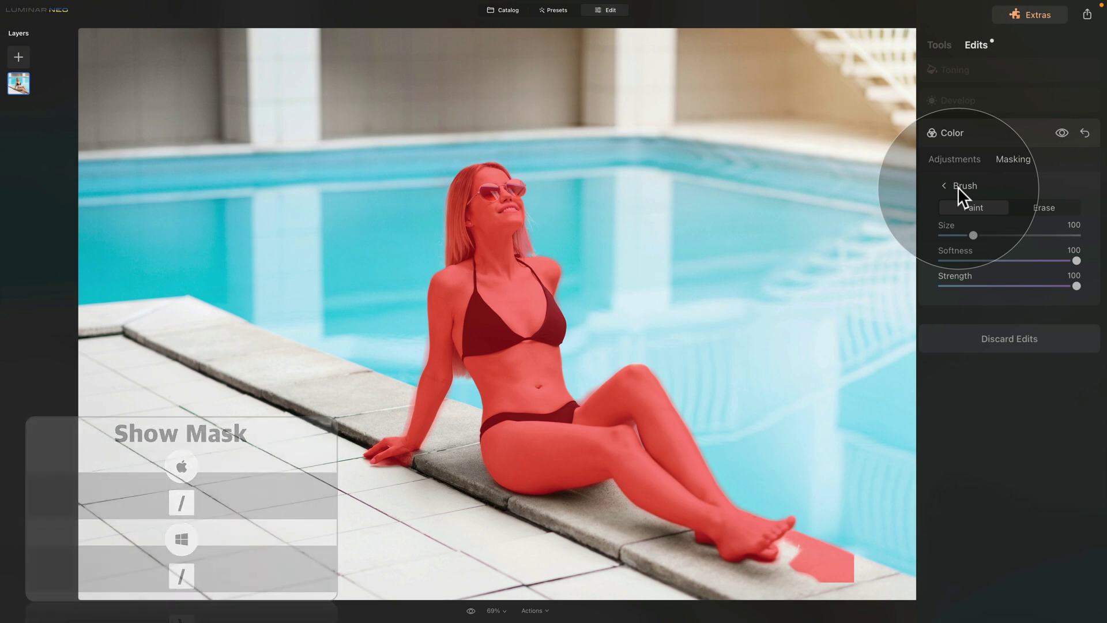
{"action": "left_click", "coordinate": [1060, 206]}
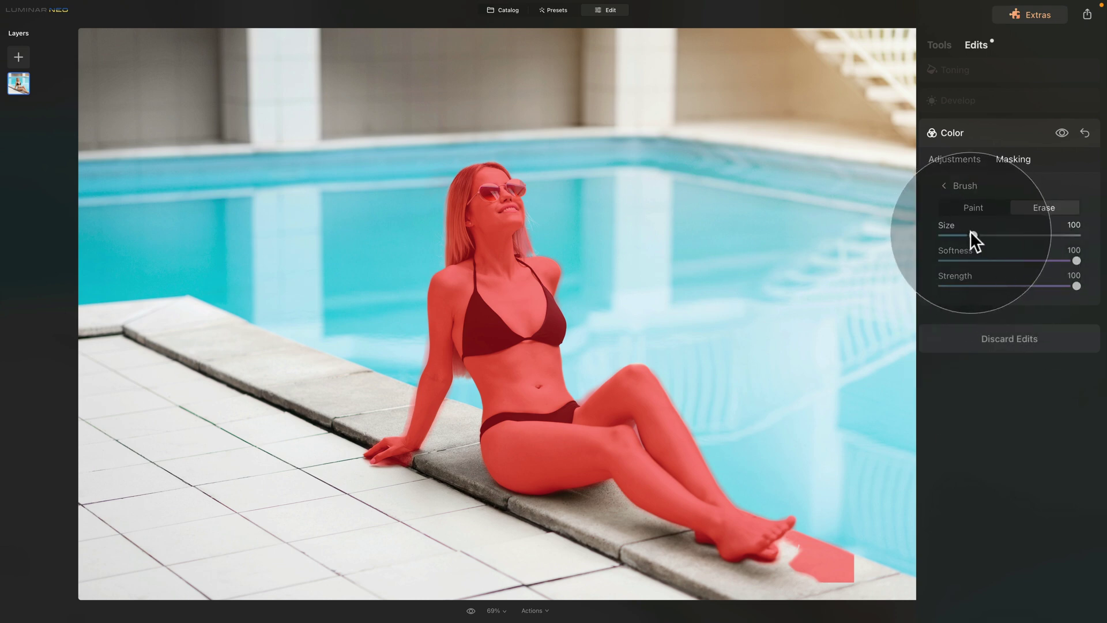
{"action": "left_click_drag", "start_coordinate": [974, 236], "coordinate": [967, 236]}
{"action": "mouse_move", "coordinate": [808, 544]}
{"action": "left_mouse_down"}
{"action": "mouse_move", "coordinate": [796, 544]}
{"action": "mouse_move", "coordinate": [805, 583]}
{"action": "mouse_move", "coordinate": [855, 543]}
{"action": "mouse_move", "coordinate": [852, 556]}
{"action": "left_mouse_up"}
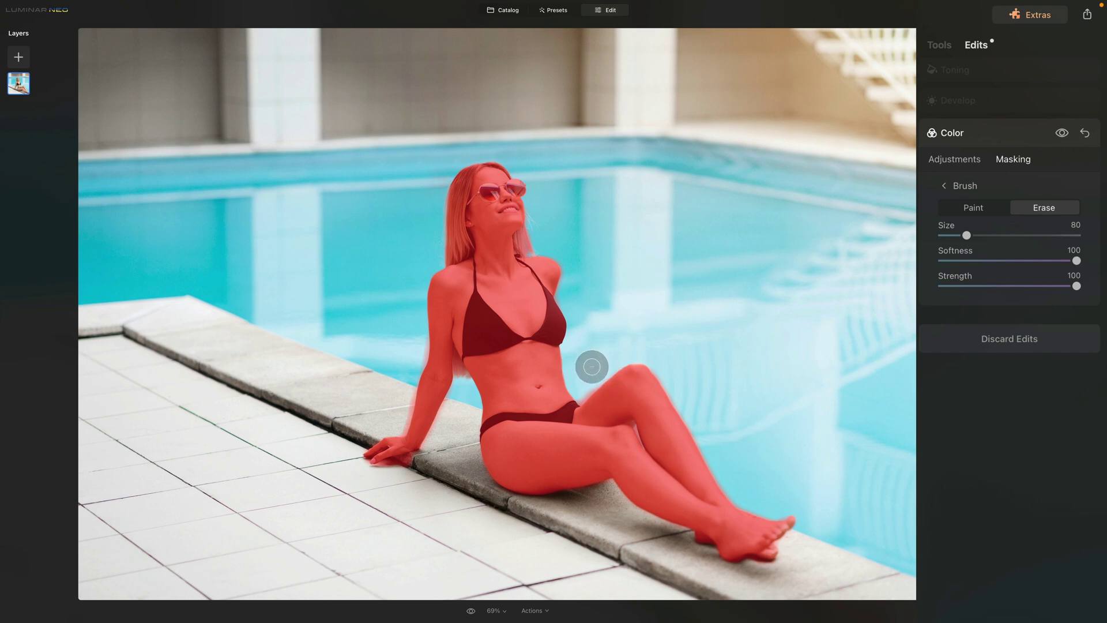
{"action": "key", "text": "bracketleft"}
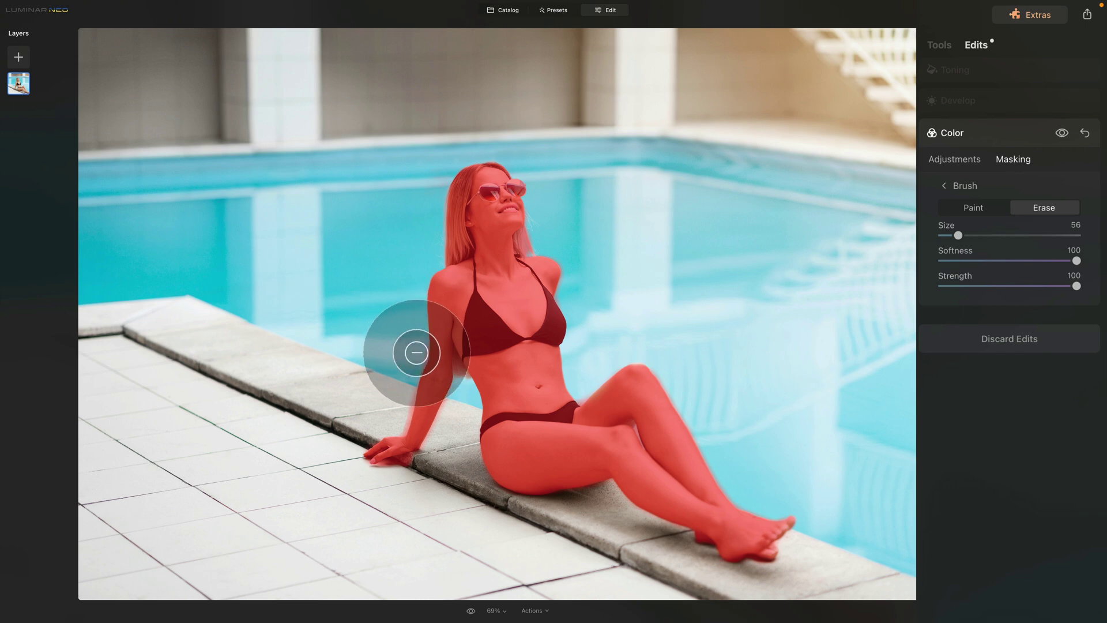
{"action": "left_click_drag", "start_coordinate": [415, 346], "coordinate": [413, 374]}
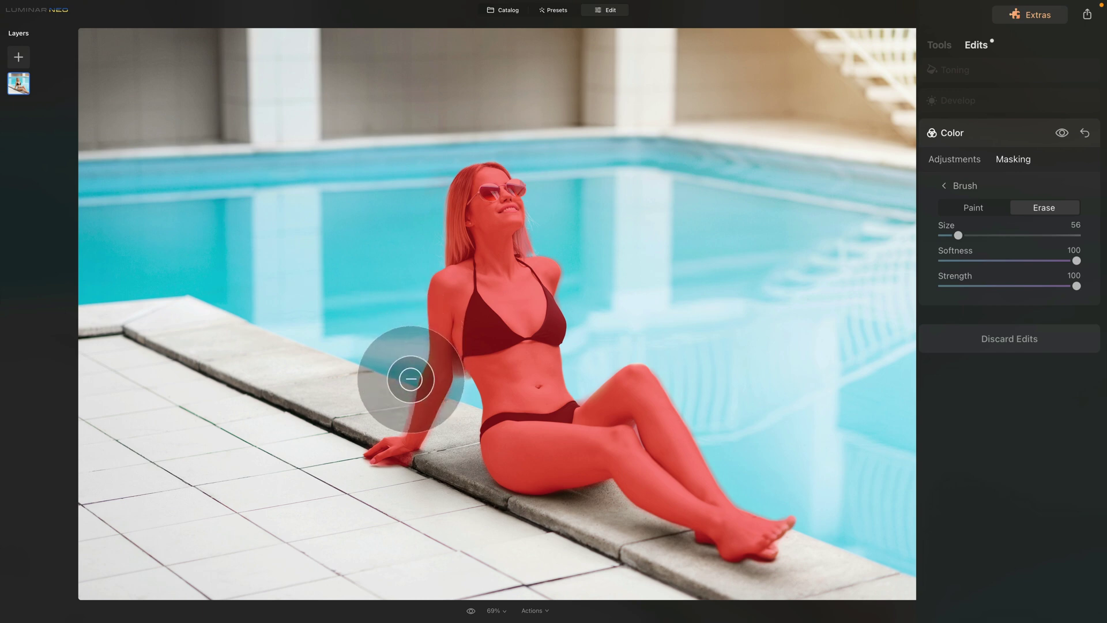
Switch the masked Color edit off and on to compare its effect on the poolside photo
{"action": "left_click", "coordinate": [1065, 133]}
{"action": "left_click", "coordinate": [1065, 133]}
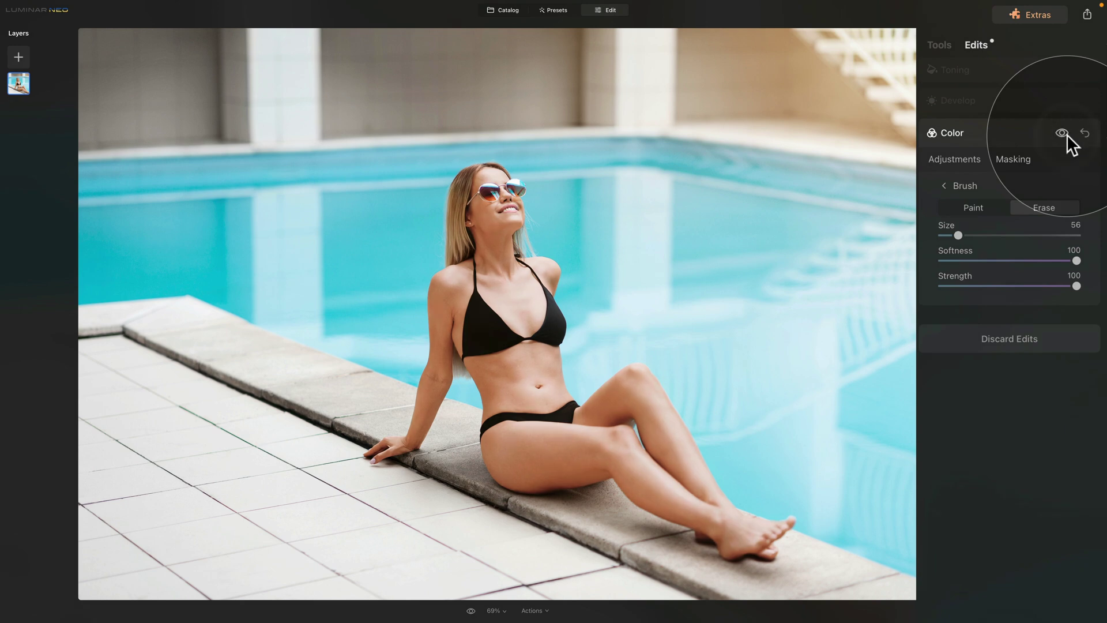
{"action": "left_click", "coordinate": [1066, 133]}
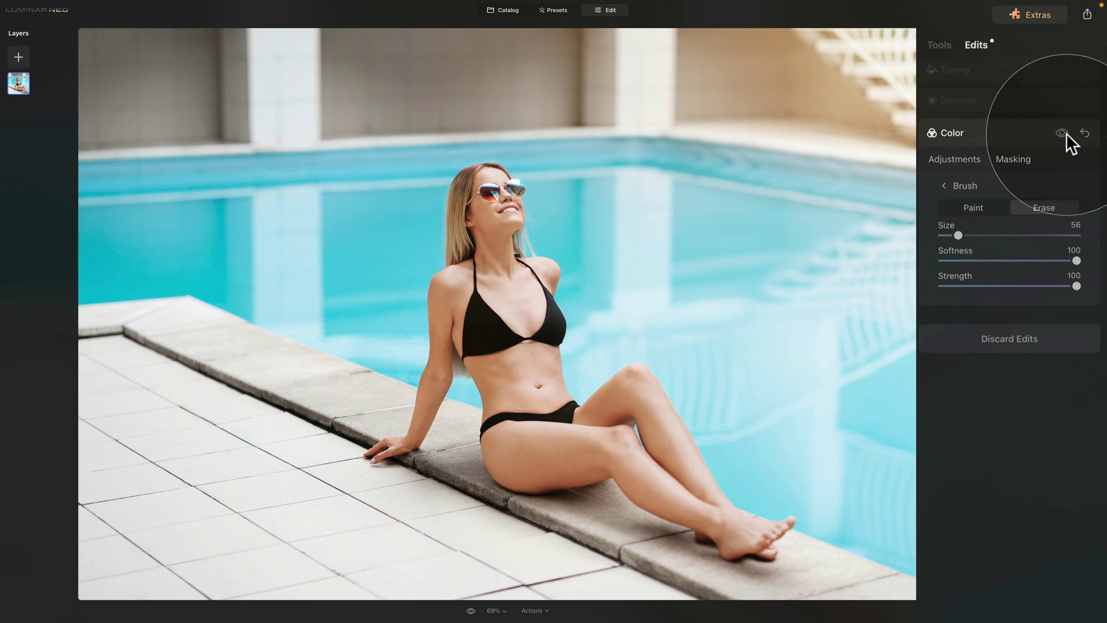
{"action": "left_click", "coordinate": [1065, 133]}
{"action": "left_click", "coordinate": [1063, 134]}
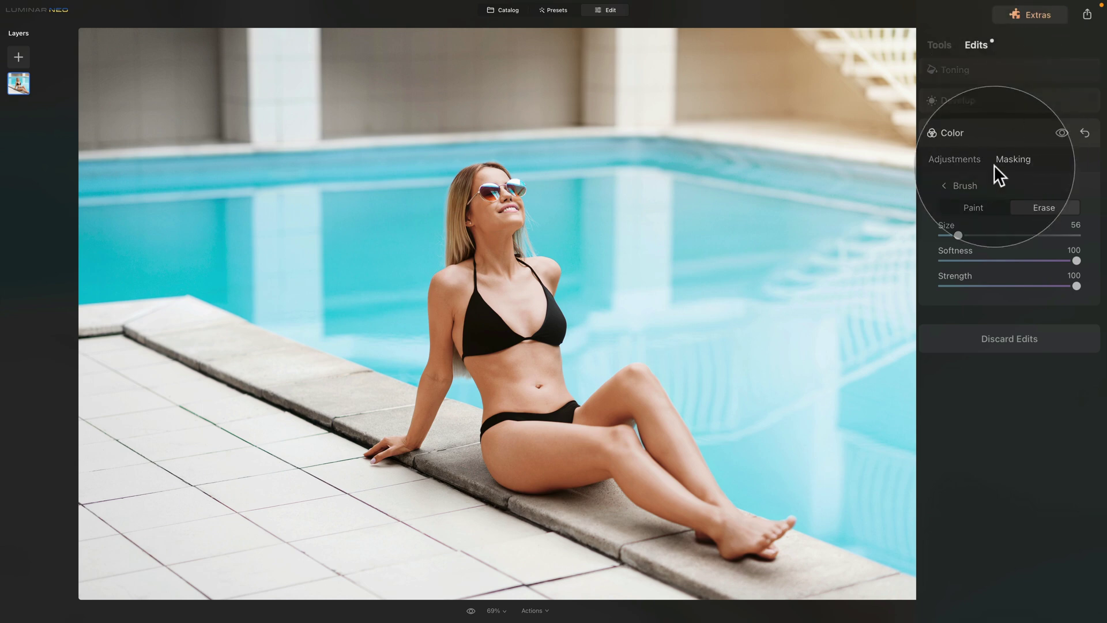
Copy the refined mask from the Color edit and paste it into the Develop edit's masking
{"action": "left_click", "coordinate": [967, 185]}
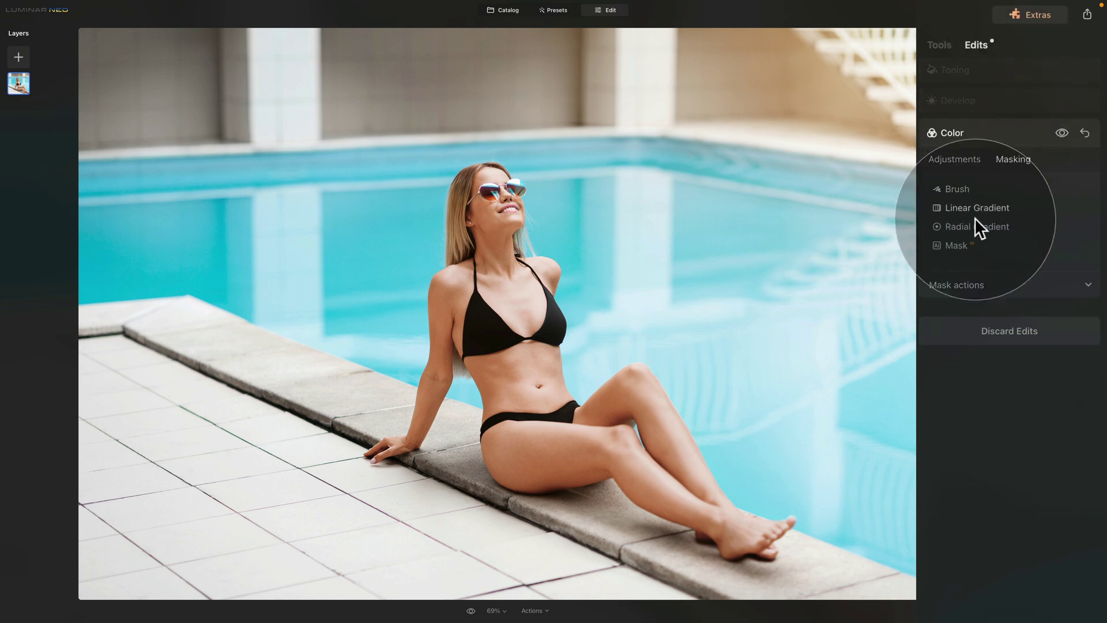
{"action": "left_click", "coordinate": [994, 289]}
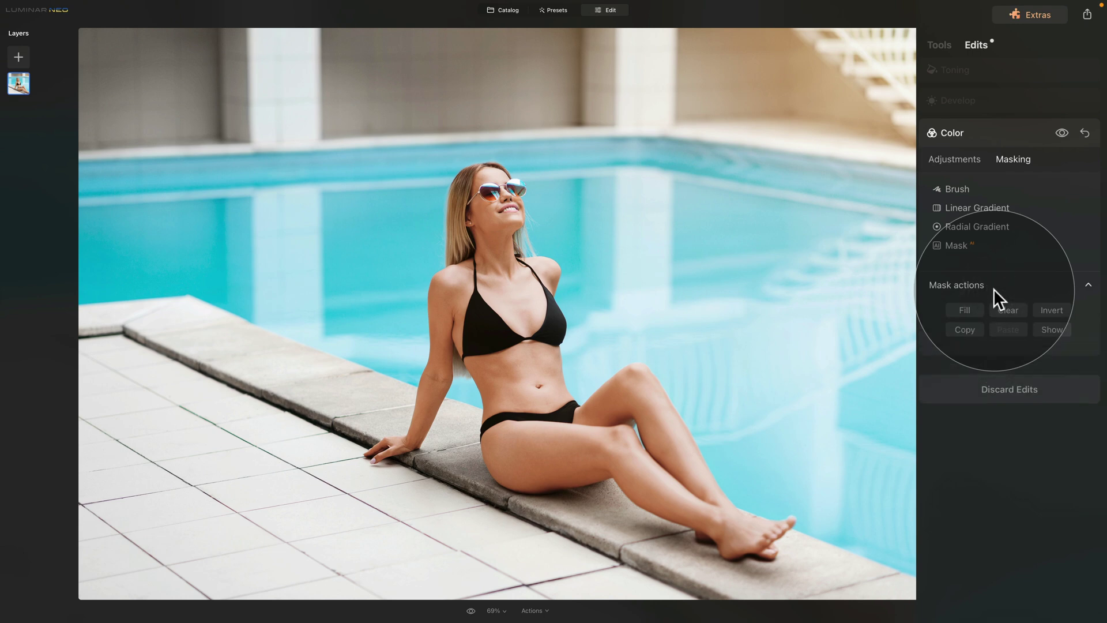
{"action": "left_click", "coordinate": [964, 330]}
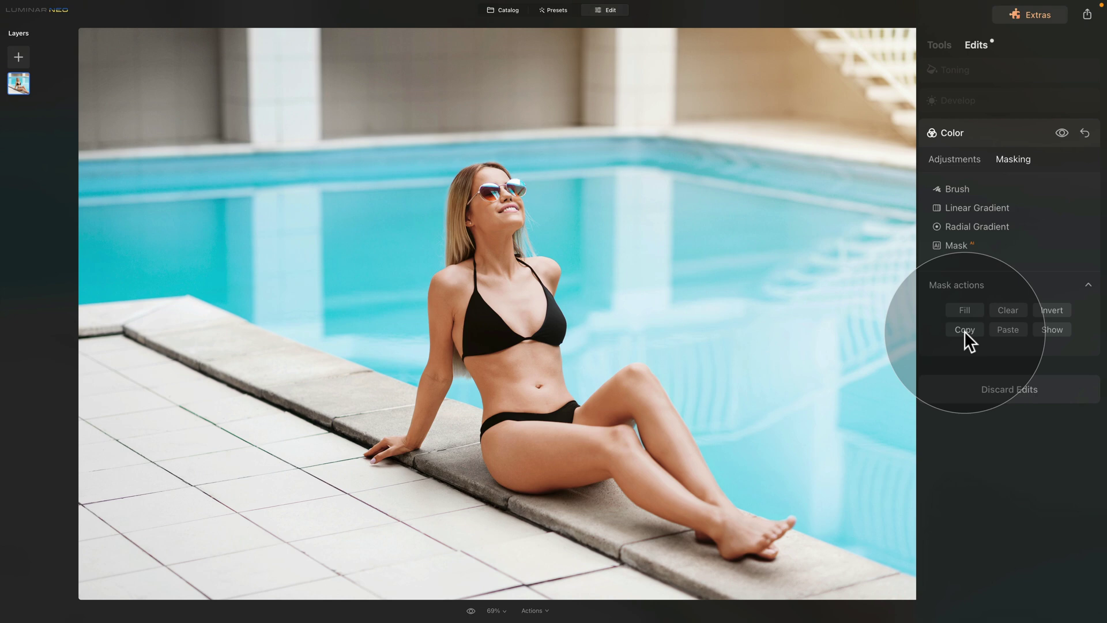
{"action": "left_click", "coordinate": [990, 102]}
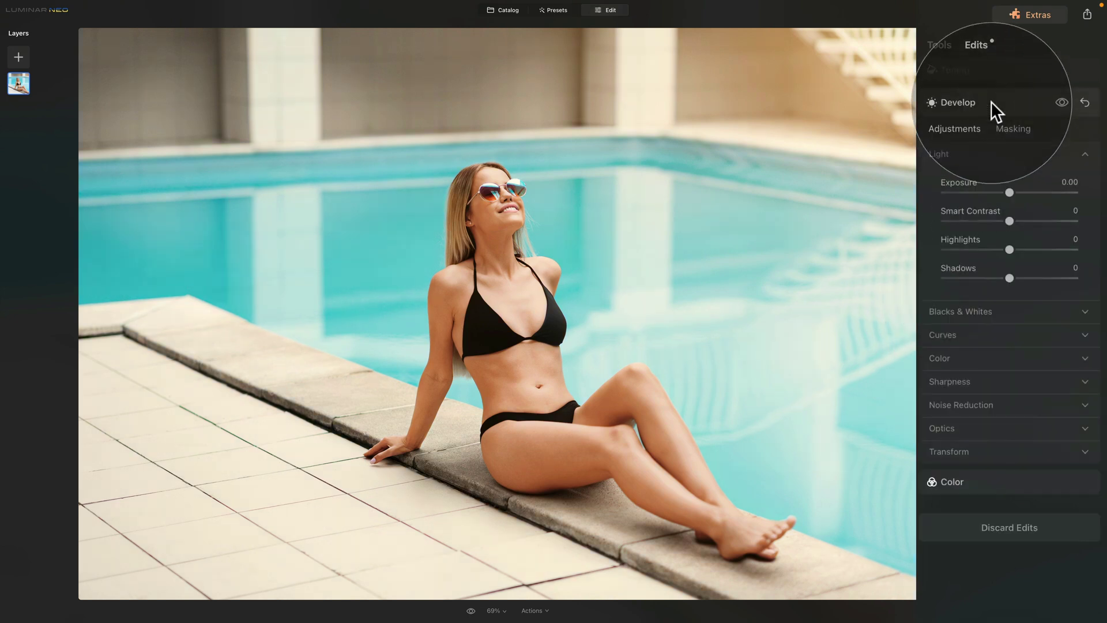
{"action": "left_click", "coordinate": [1009, 130]}
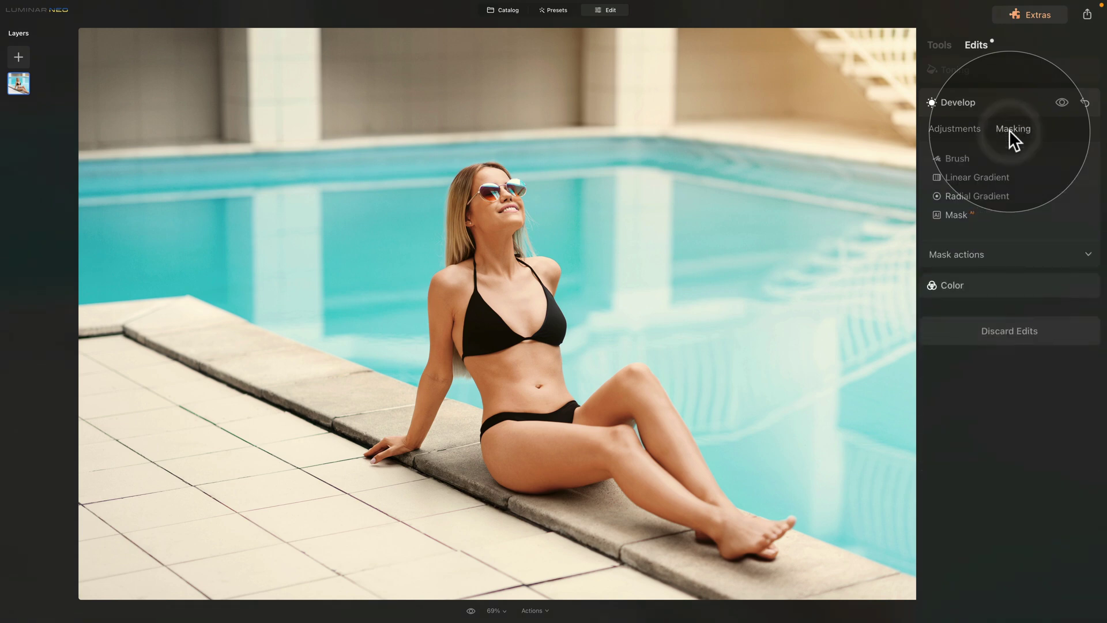
{"action": "left_click", "coordinate": [1006, 252]}
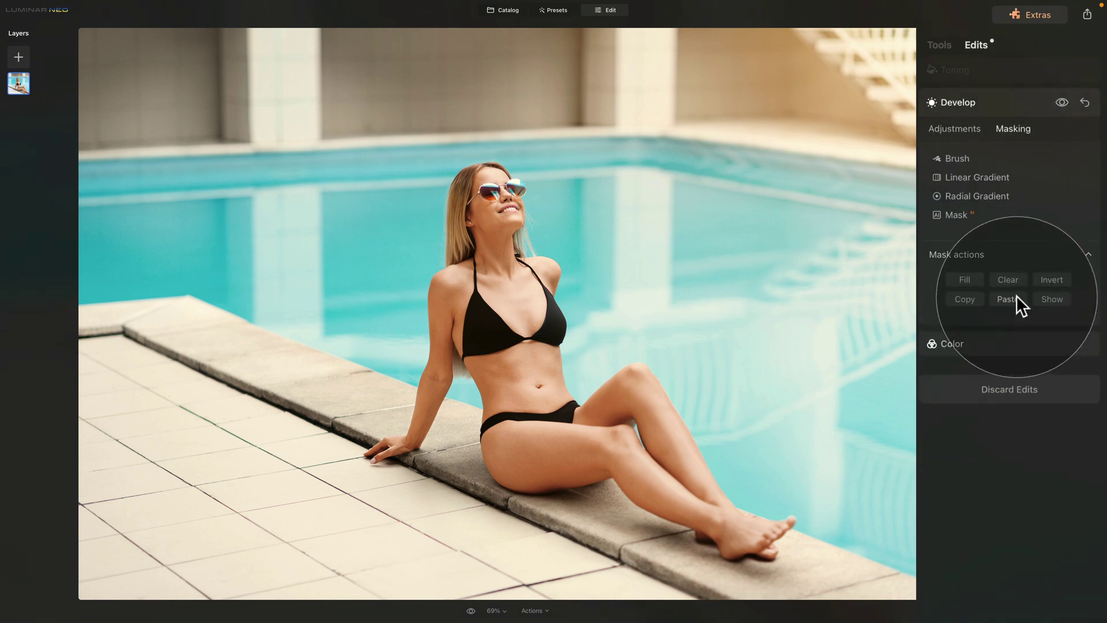
{"action": "left_click", "coordinate": [1007, 299]}
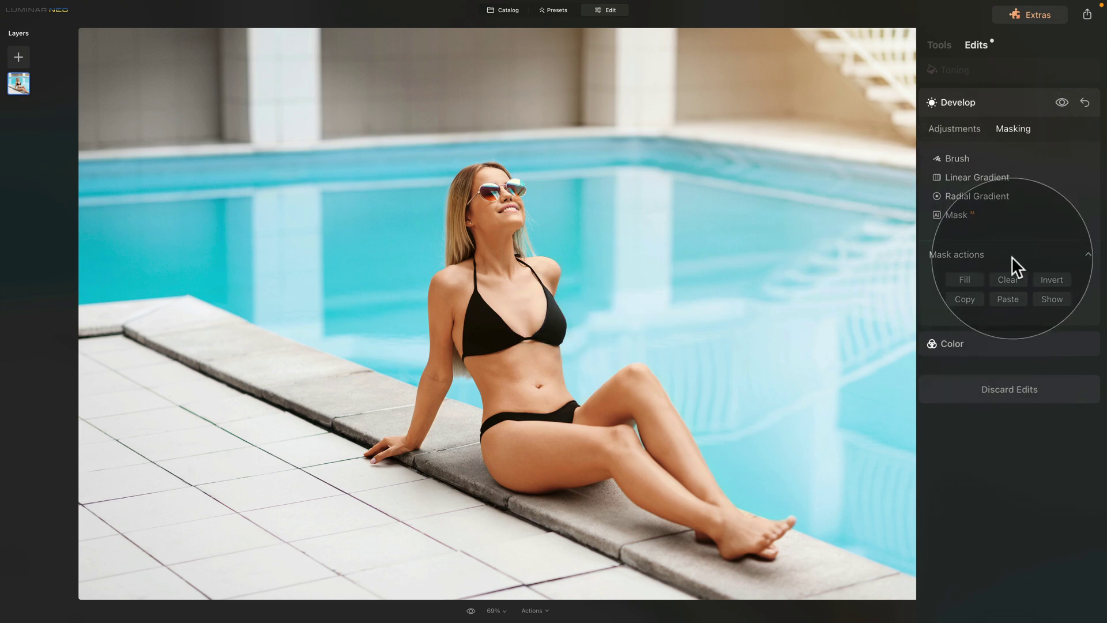
Copy the mask from the Develop edit and paste it into the Toning edit's masking
{"action": "left_click", "coordinate": [1052, 299]}
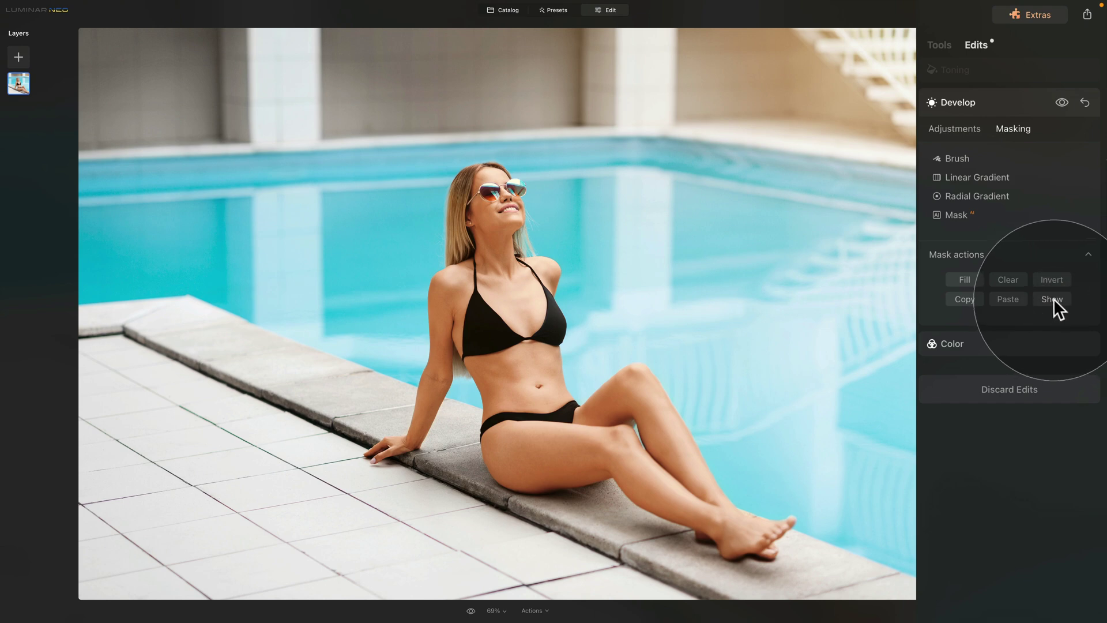
{"action": "left_click", "coordinate": [967, 301]}
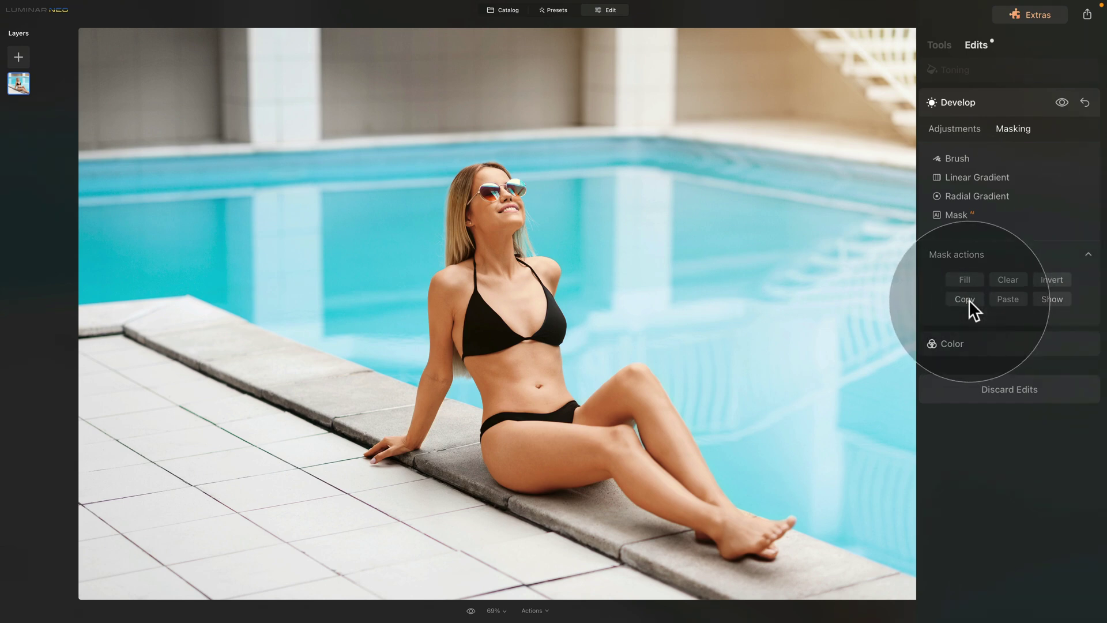
{"action": "left_click", "coordinate": [999, 105]}
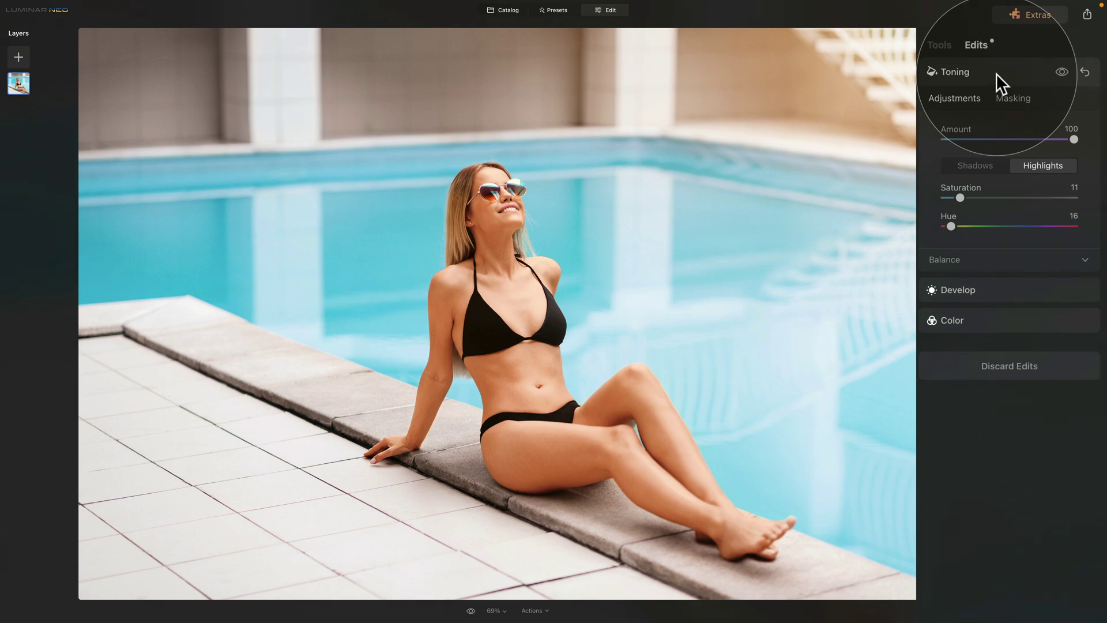
{"action": "left_click", "coordinate": [999, 98]}
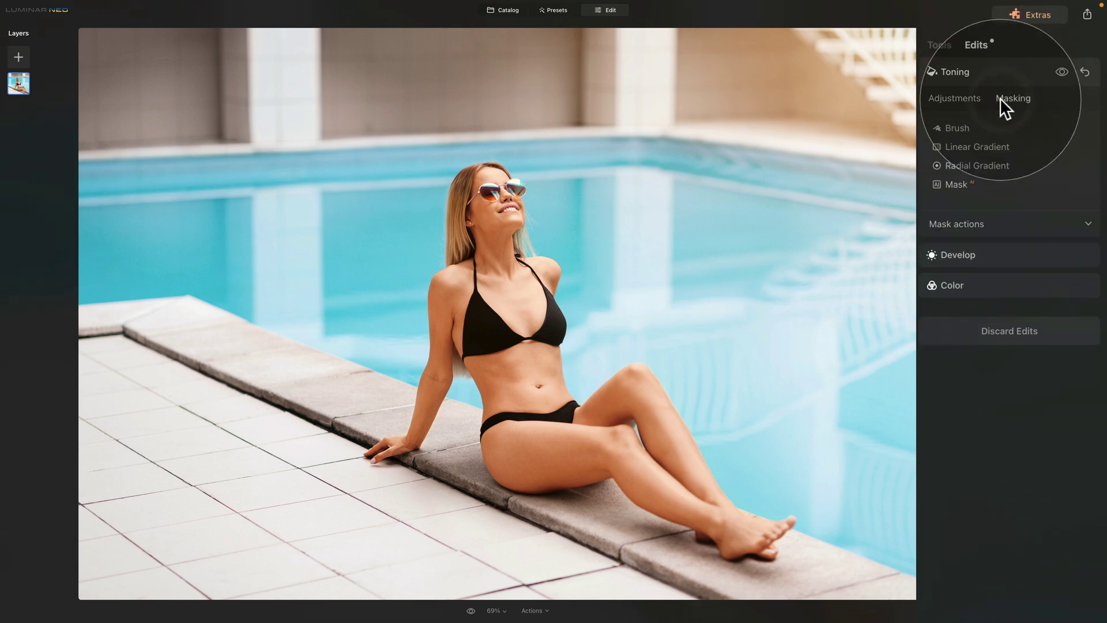
{"action": "left_click", "coordinate": [992, 224]}
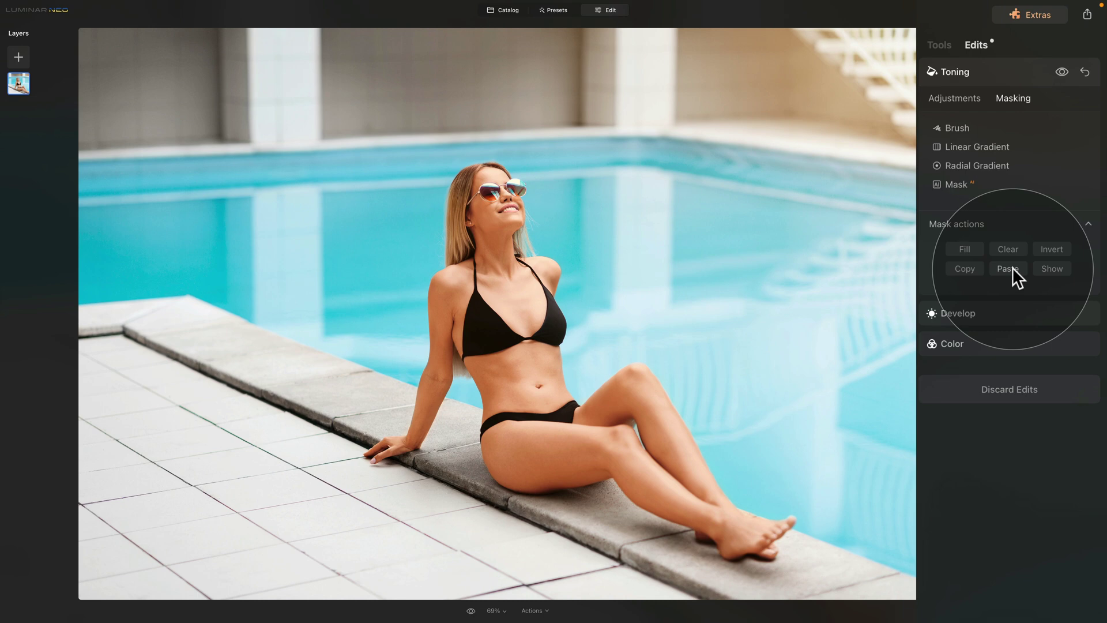
Leave the edits list and compare the masked poolside photo with its original version
{"action": "left_click", "coordinate": [939, 45]}
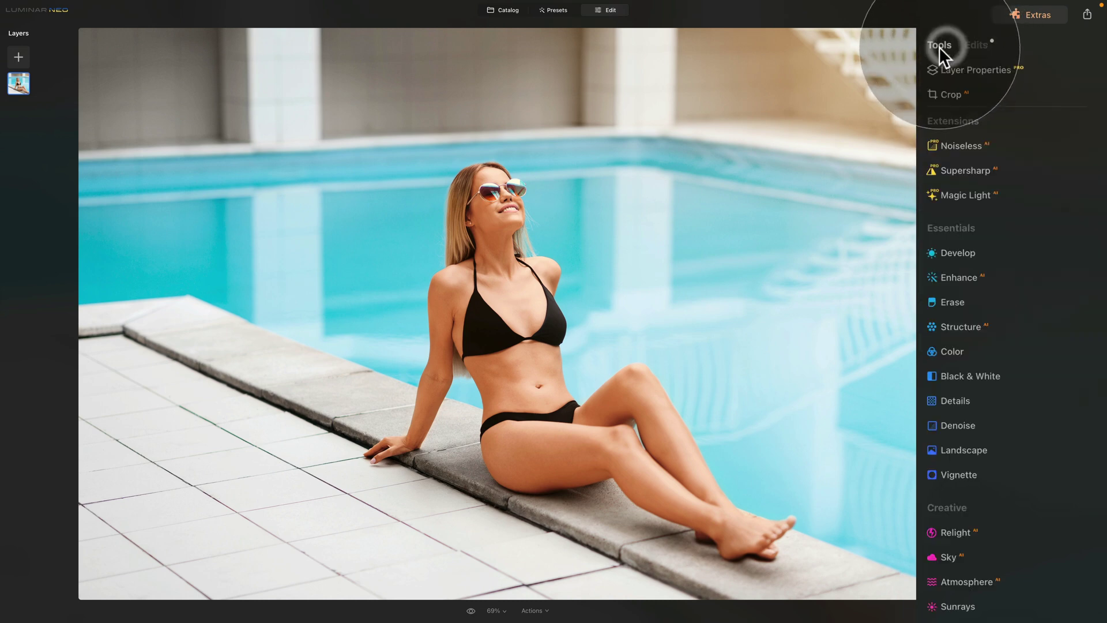
{"action": "left_click", "coordinate": [471, 612]}
{"action": "left_click", "coordinate": [470, 613]}
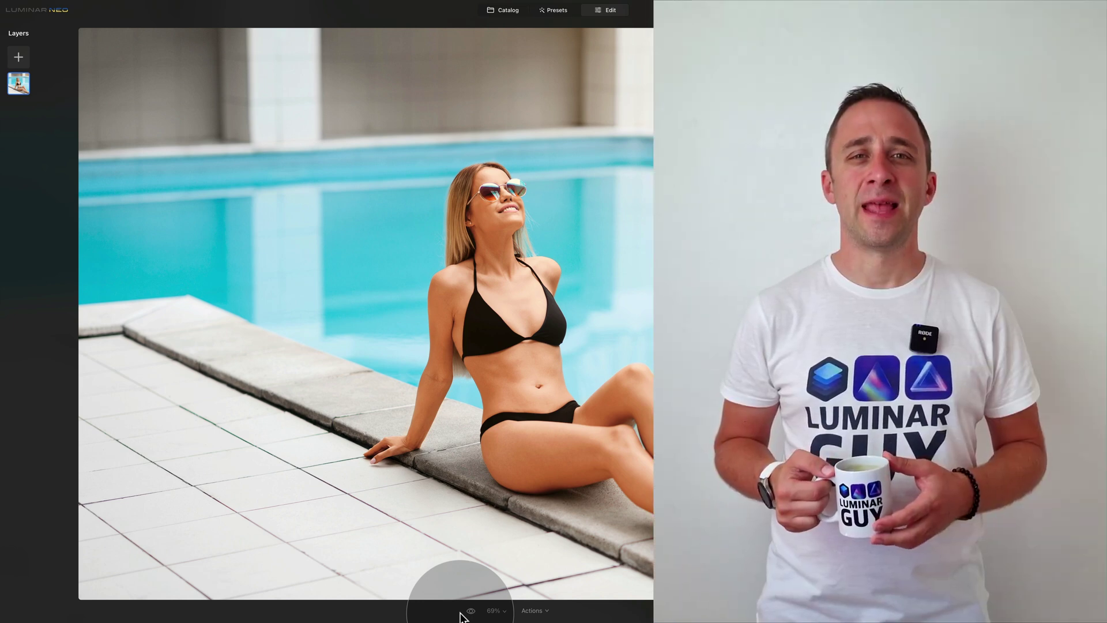
{"action": "mouse_move", "coordinate": [663, 3]}
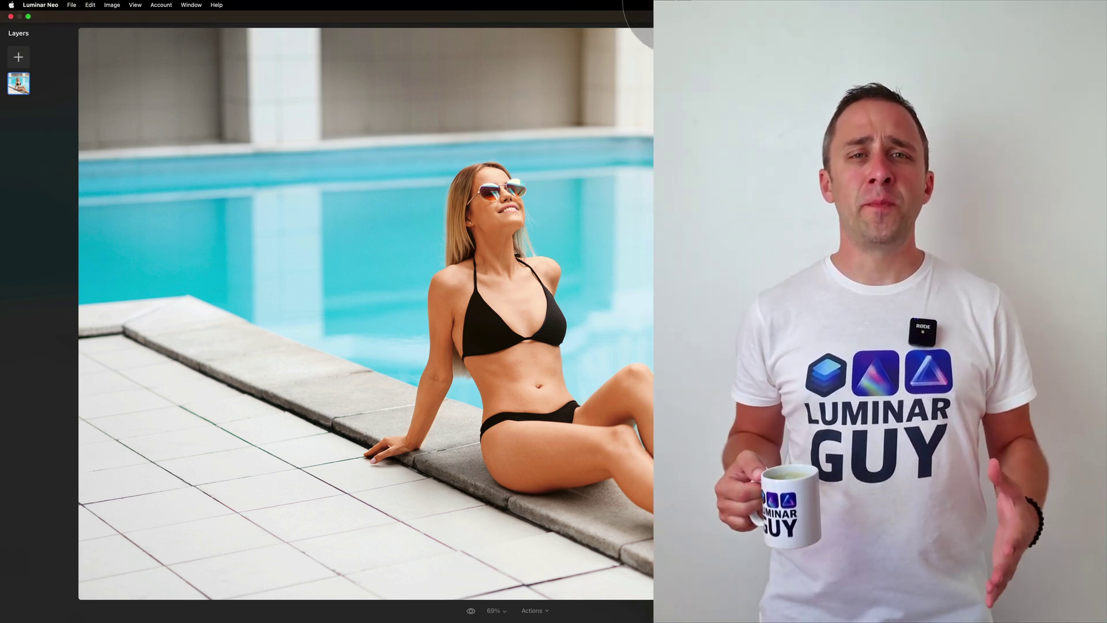